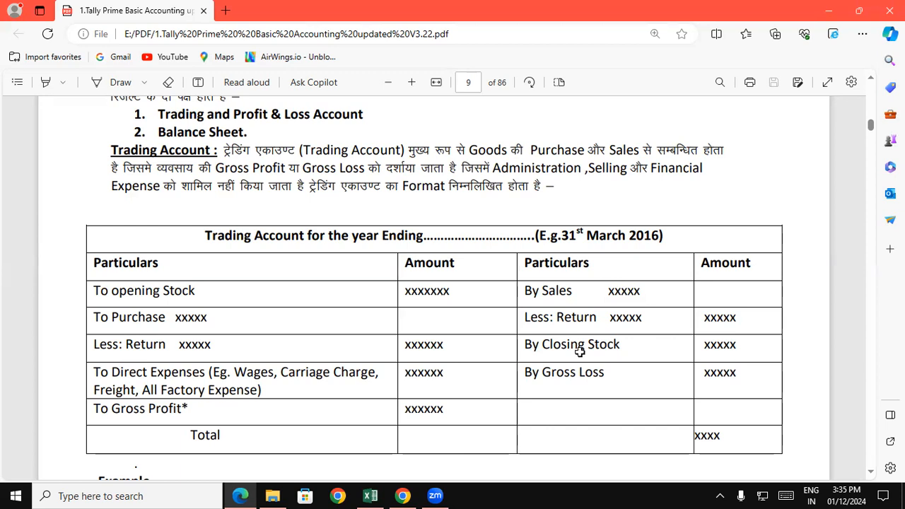
# Step: Switch to the Trading Account Statement workbook in Excel and enter 1000 as the Opening Stock amount
pyautogui.hotkey('alt', 'Tab')
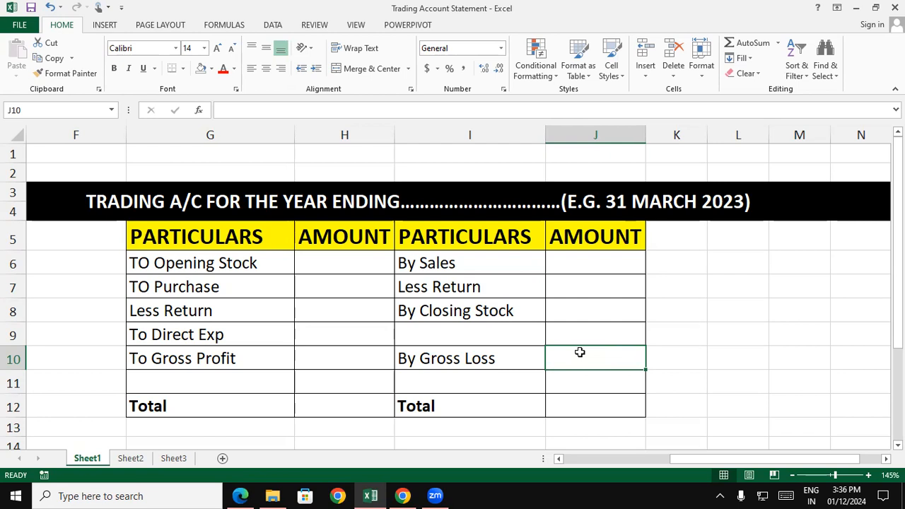
pyautogui.click(318, 270)
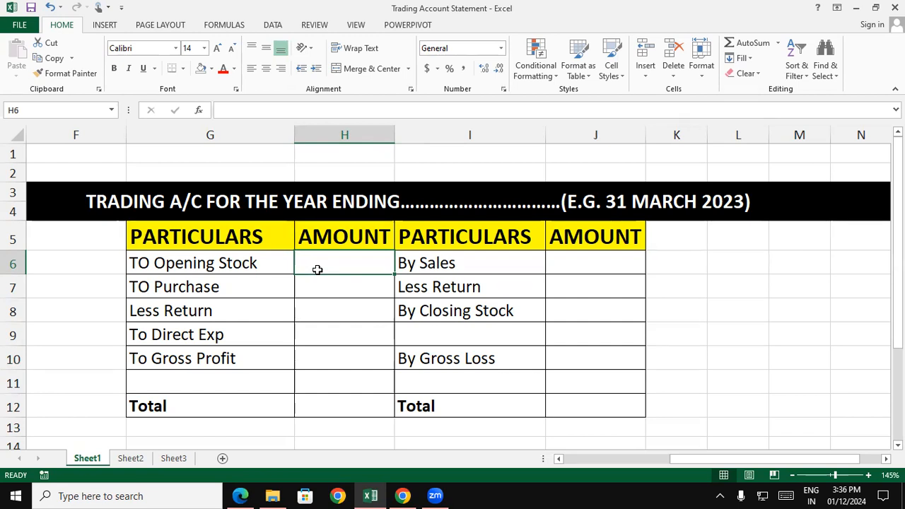
pyautogui.write('1000')
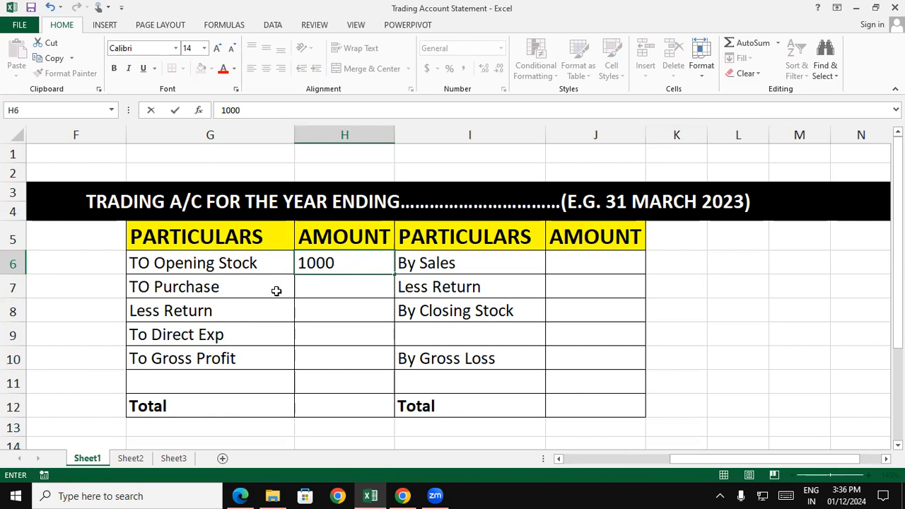
# Step: Append 500 to the TO Purchase label and 200 to the Less Return label beneath it
pyautogui.click(251, 287)
pyautogui.doubleClick(252, 286)
pyautogui.write('500')
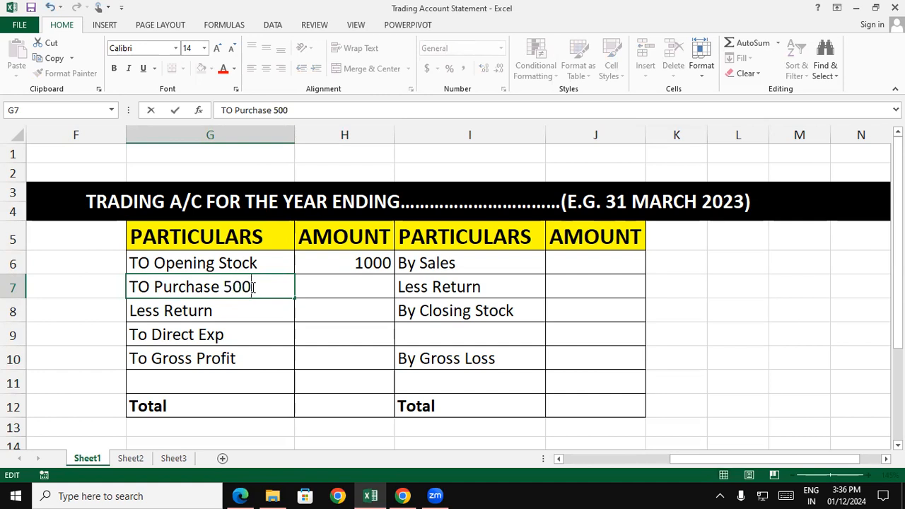
pyautogui.click(330, 318)
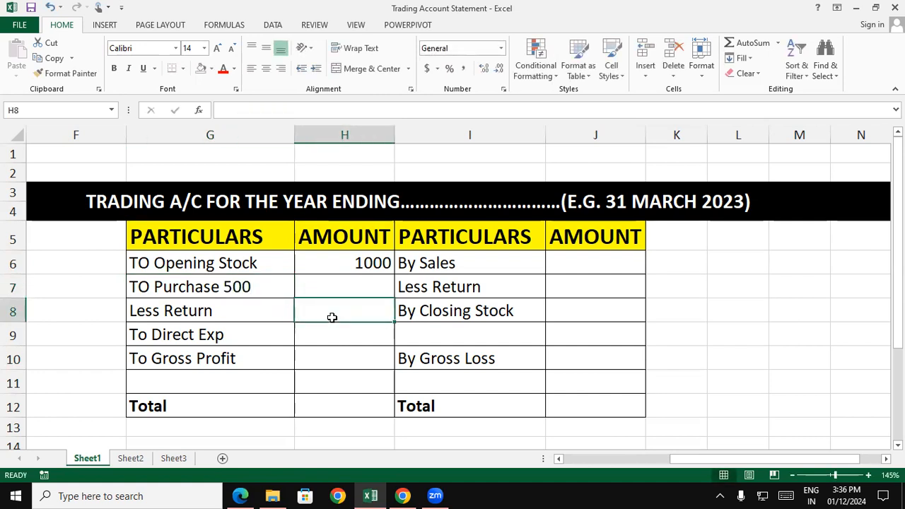
pyautogui.doubleClick(225, 306)
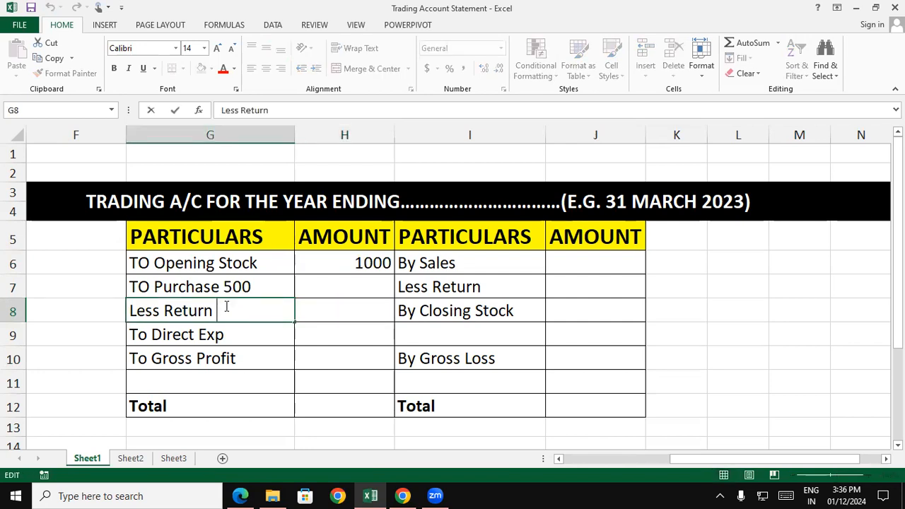
pyautogui.write('200')
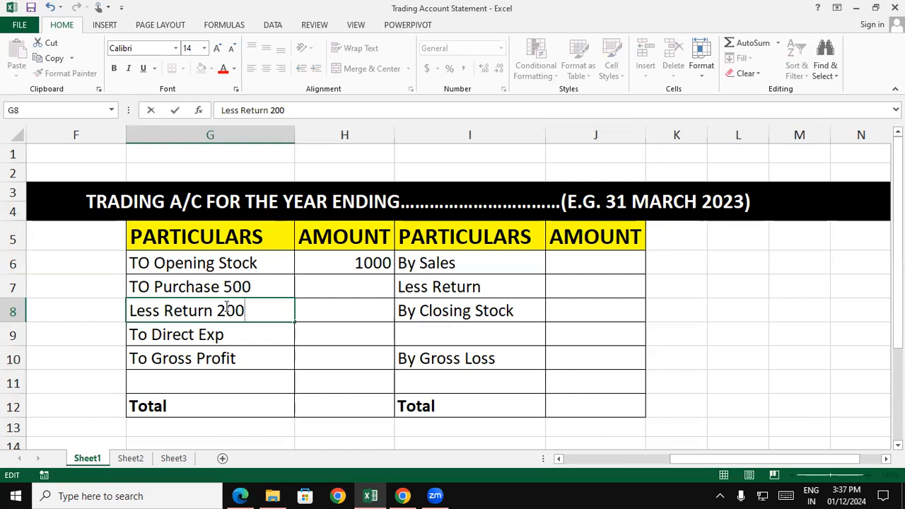
pyautogui.click(275, 350)
# Step: Enter 300 as the net purchase amount beside the purchase-side Less Return label in H8
pyautogui.click(340, 311)
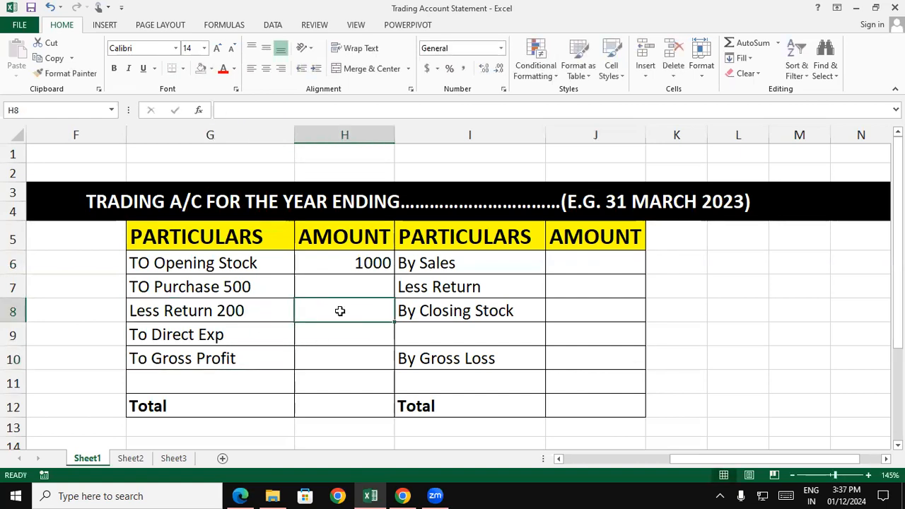
pyautogui.write('300')
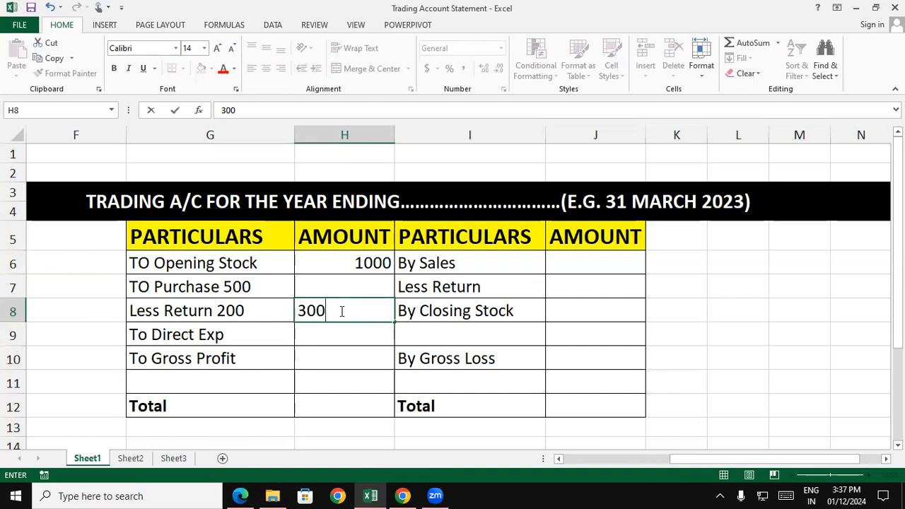
pyautogui.click(433, 359)
pyautogui.click(365, 260)
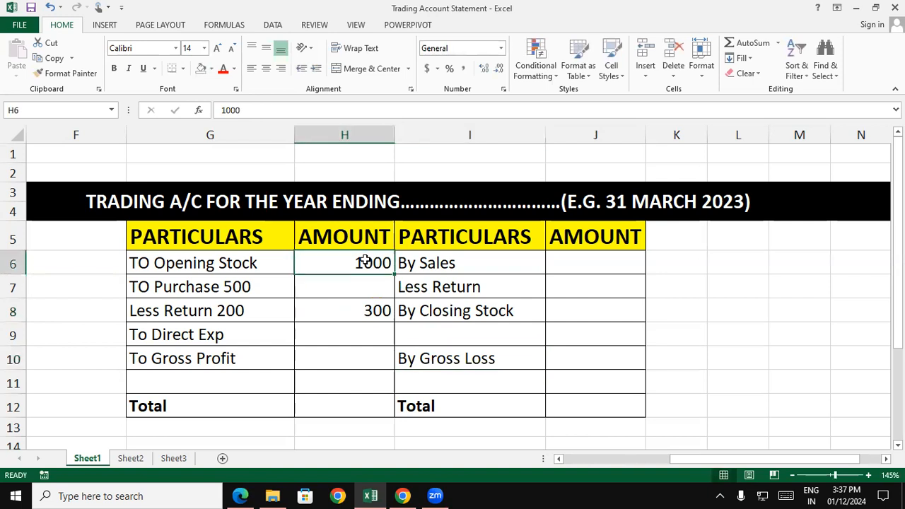
pyautogui.click(247, 287)
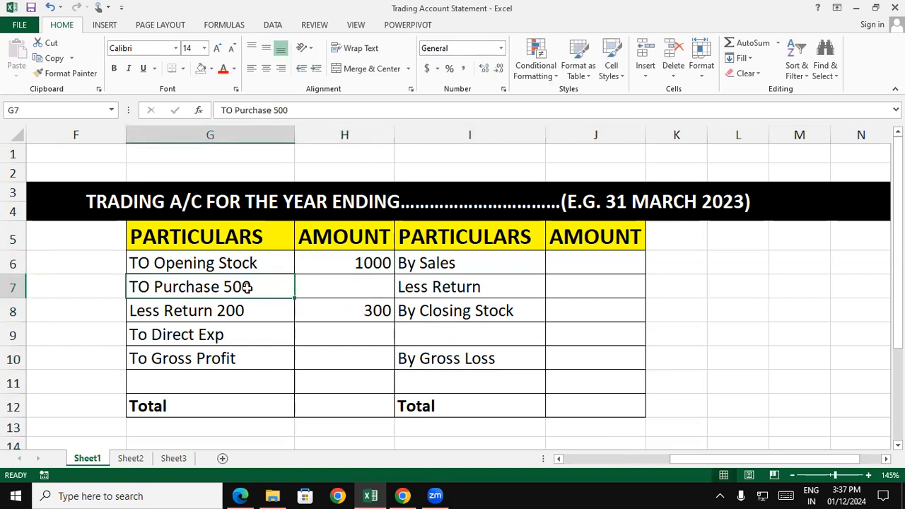
pyautogui.click(259, 308)
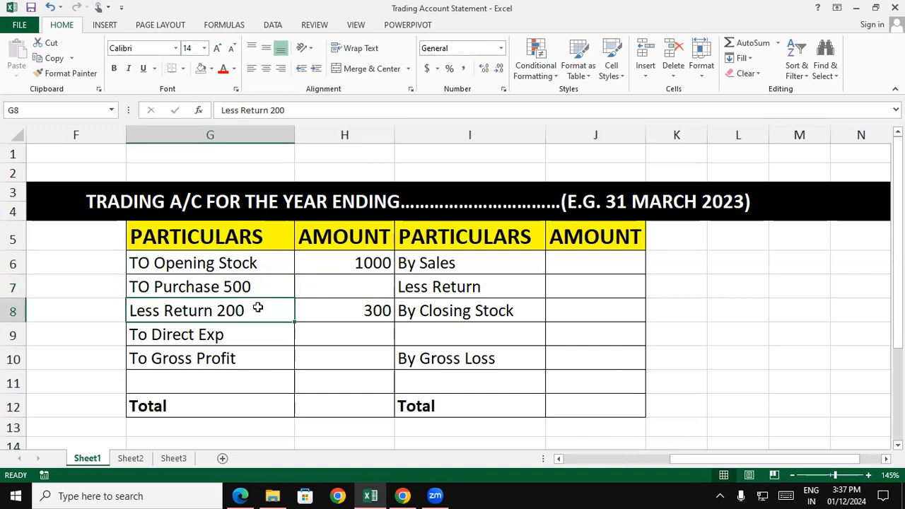
pyautogui.click(348, 312)
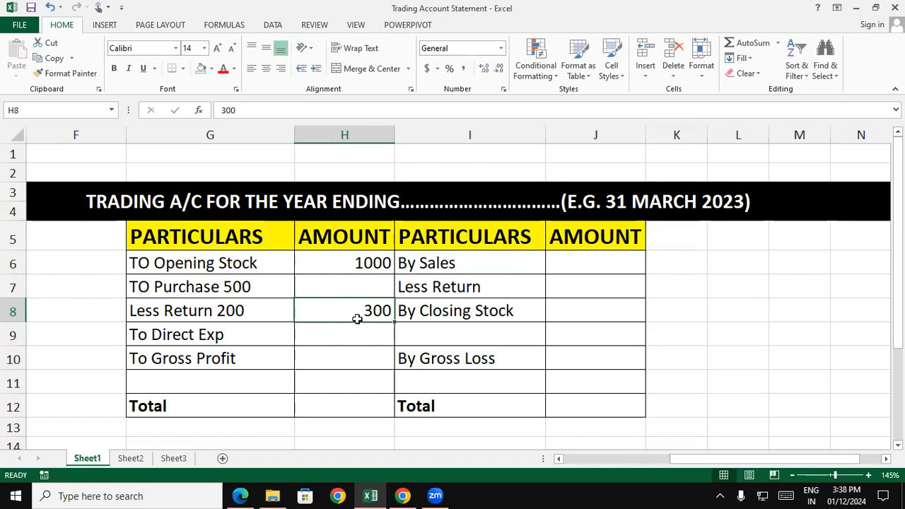
# Step: Enter 800 as the amount for To Direct Exp in H9
pyautogui.click(358, 335)
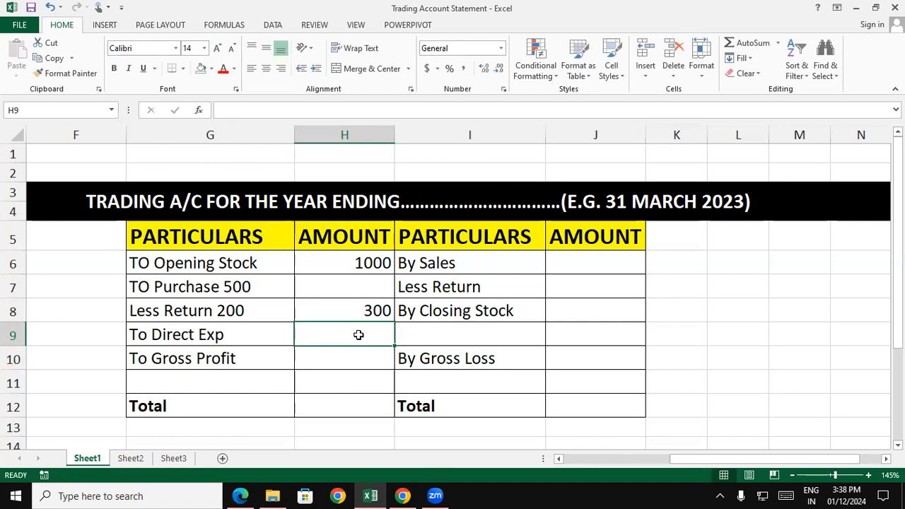
pyautogui.write('800')
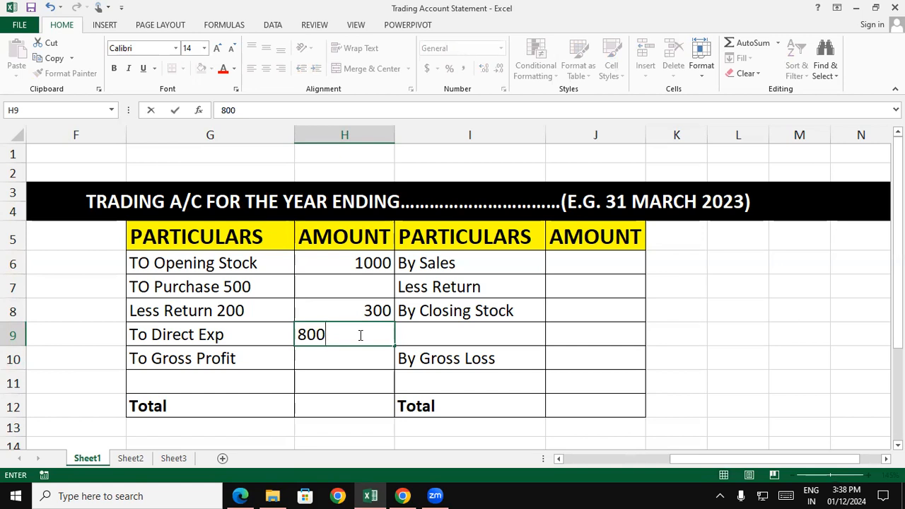
pyautogui.click(584, 358)
# Step: Review the debit-side entries for opening stock, purchases, returns and direct expenses, and check the sum of amounts in H6 to H9
pyautogui.moveTo(363, 258); pyautogui.dragTo(370, 336)
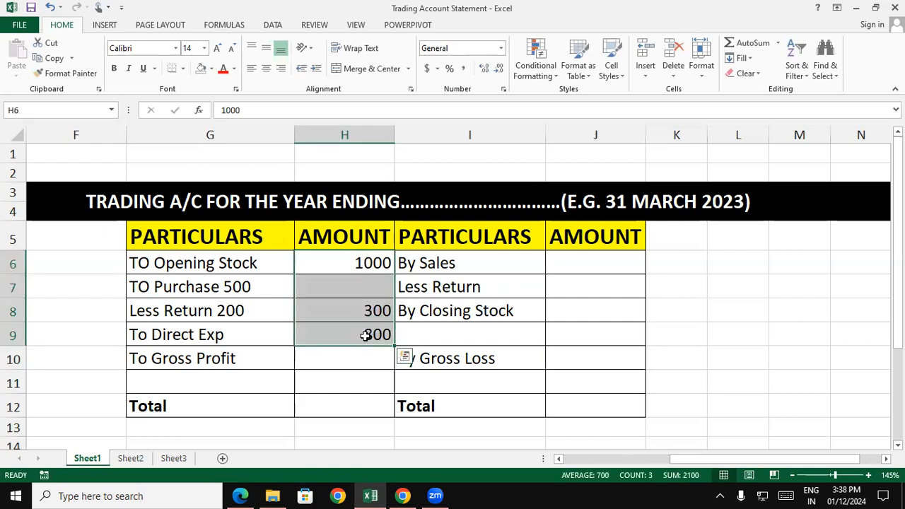
pyautogui.click(628, 351)
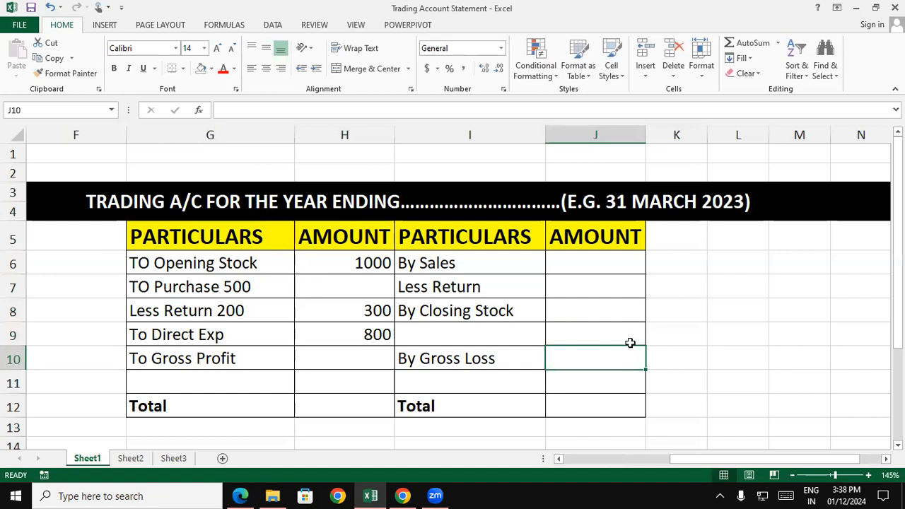
pyautogui.click(269, 264)
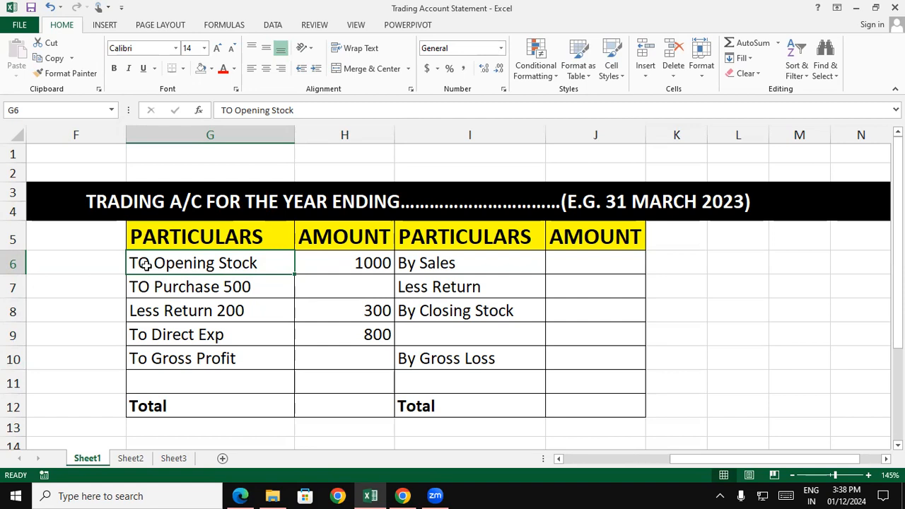
pyautogui.click(159, 288)
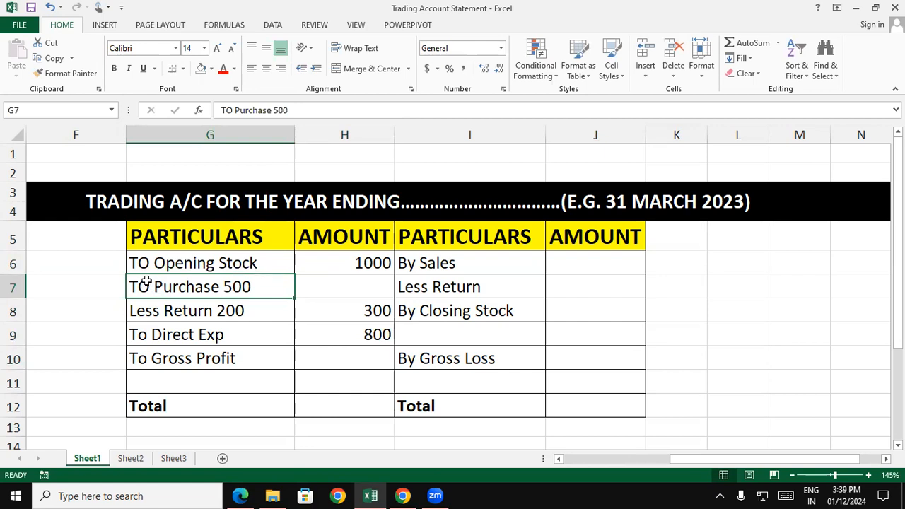
pyautogui.click(180, 309)
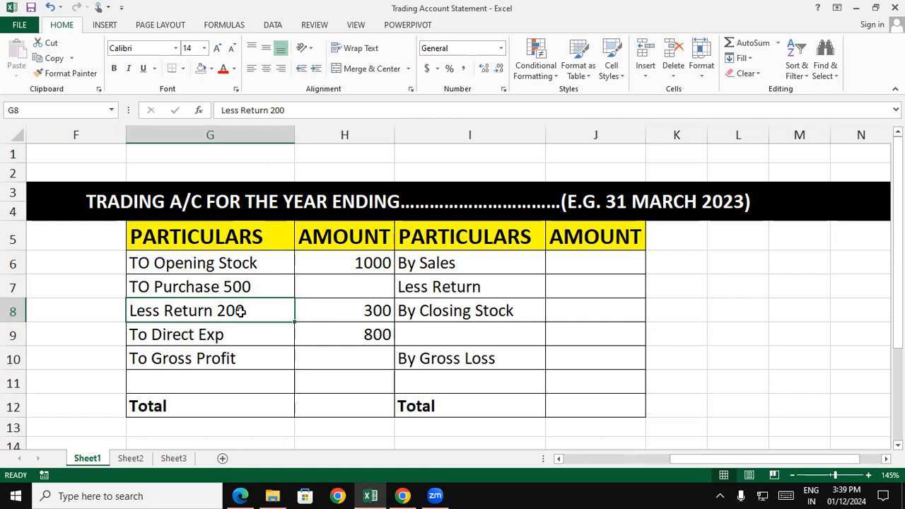
pyautogui.click(342, 328)
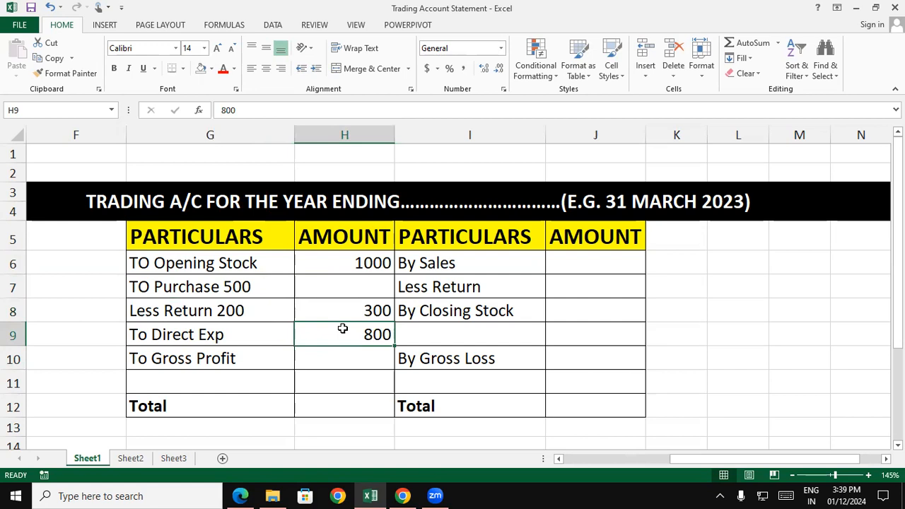
pyautogui.click(565, 334)
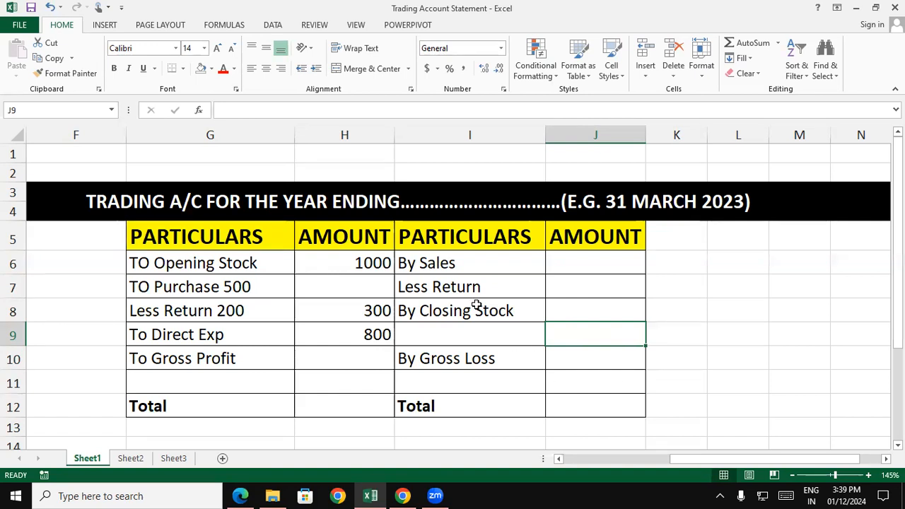
pyautogui.click(374, 259)
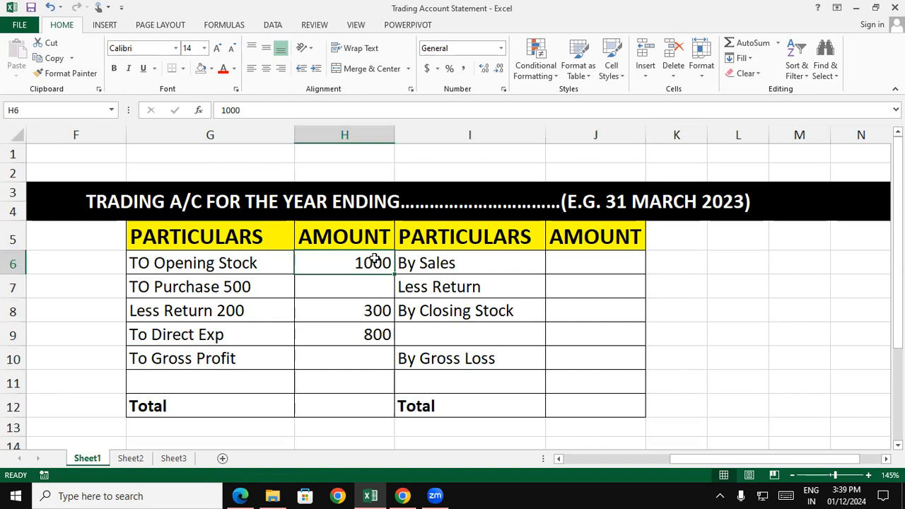
pyautogui.click(269, 286)
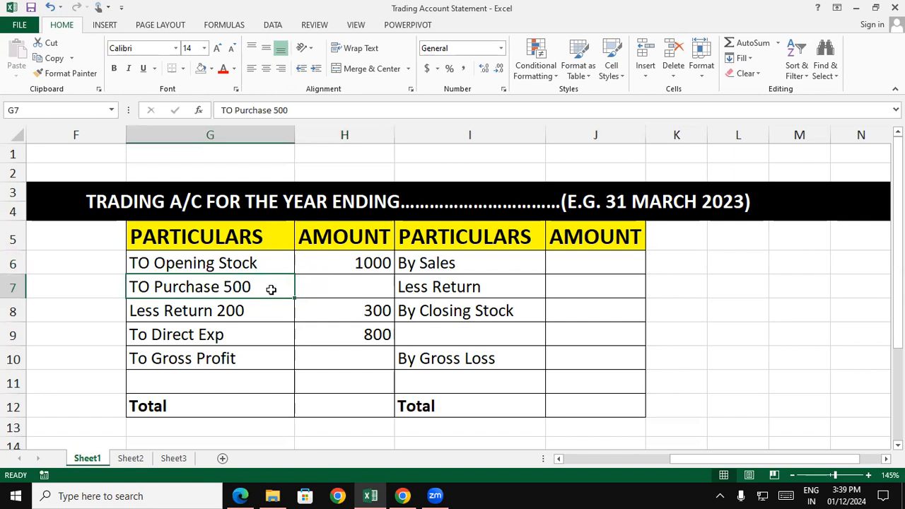
pyautogui.click(271, 310)
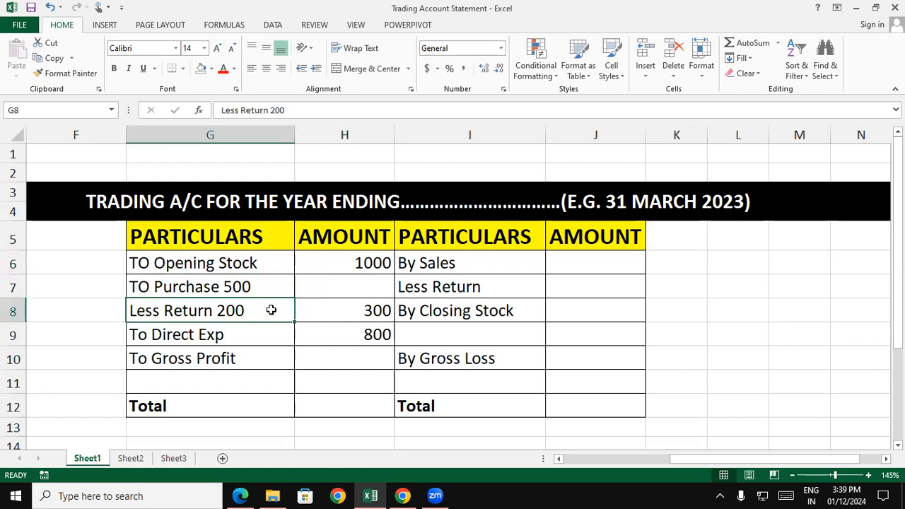
pyautogui.click(342, 313)
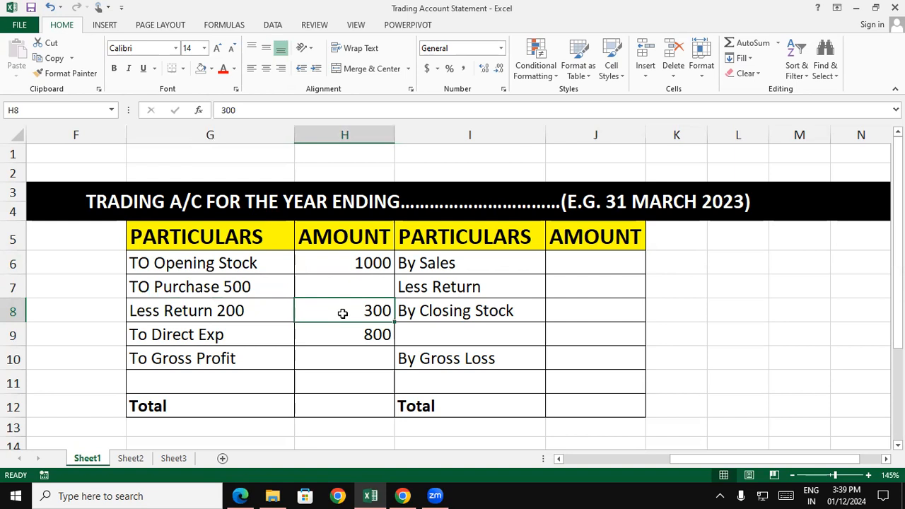
pyautogui.click(323, 330)
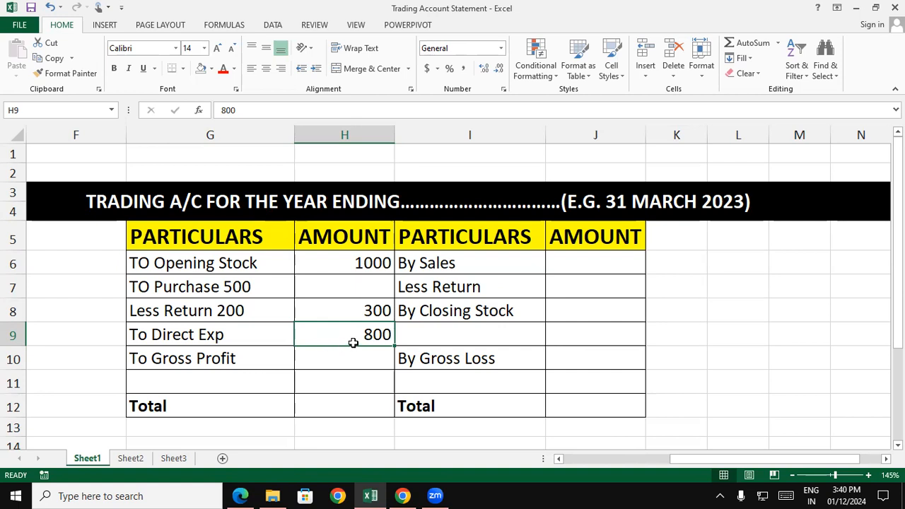
pyautogui.click(599, 357)
pyautogui.moveTo(361, 263); pyautogui.dragTo(364, 339)
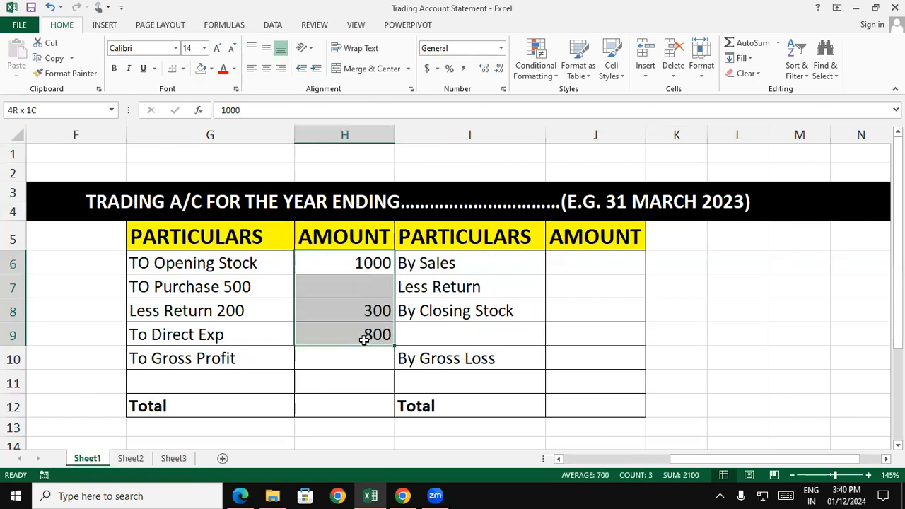
pyautogui.click(601, 329)
pyautogui.moveTo(225, 289); pyautogui.dragTo(239, 307)
pyautogui.click(255, 315)
pyautogui.click(348, 310)
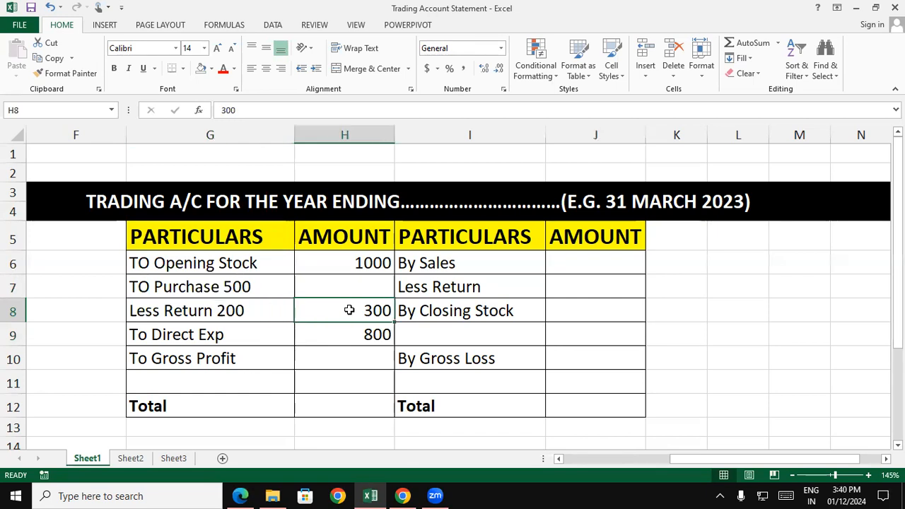
pyautogui.click(550, 331)
pyautogui.moveTo(362, 256); pyautogui.dragTo(375, 337)
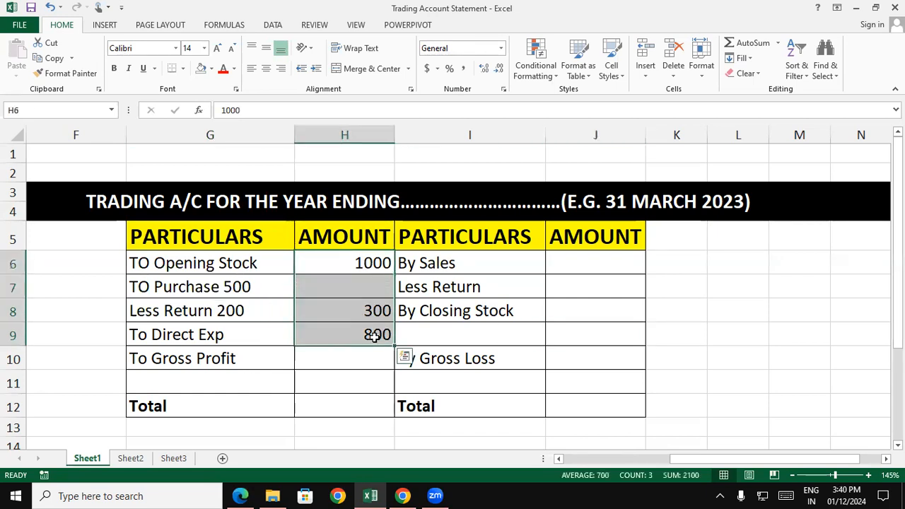
pyautogui.click(594, 339)
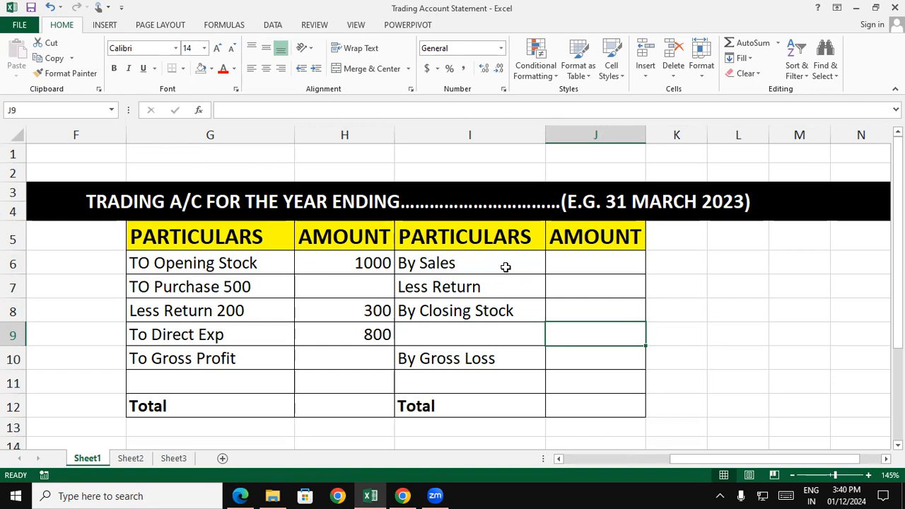
# Step: Append 2000 to the By Sales label and 500 to the Less Return label beneath it
pyautogui.doubleClick(506, 266)
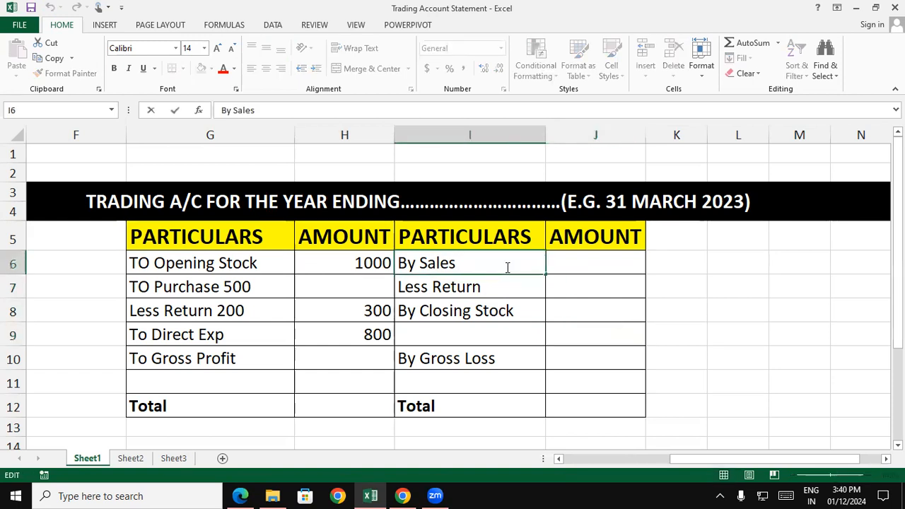
pyautogui.write('2000')
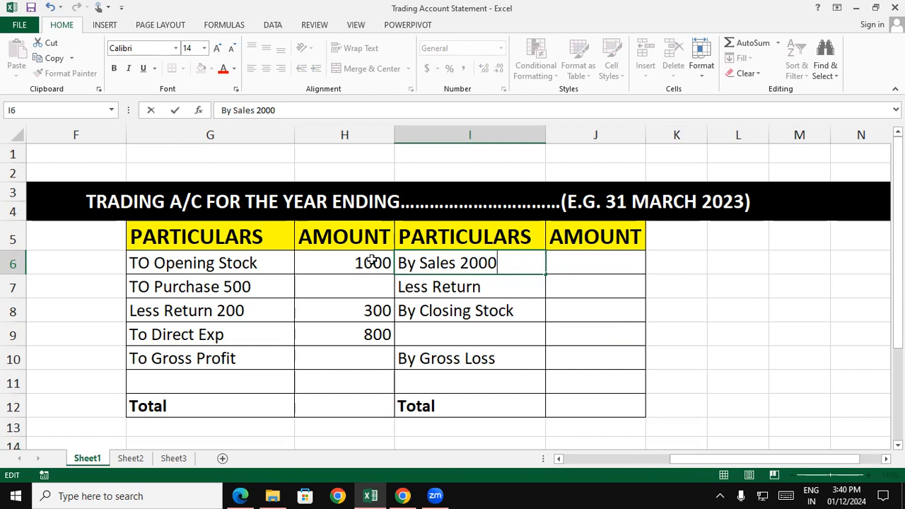
pyautogui.doubleClick(498, 288)
pyautogui.write('500')
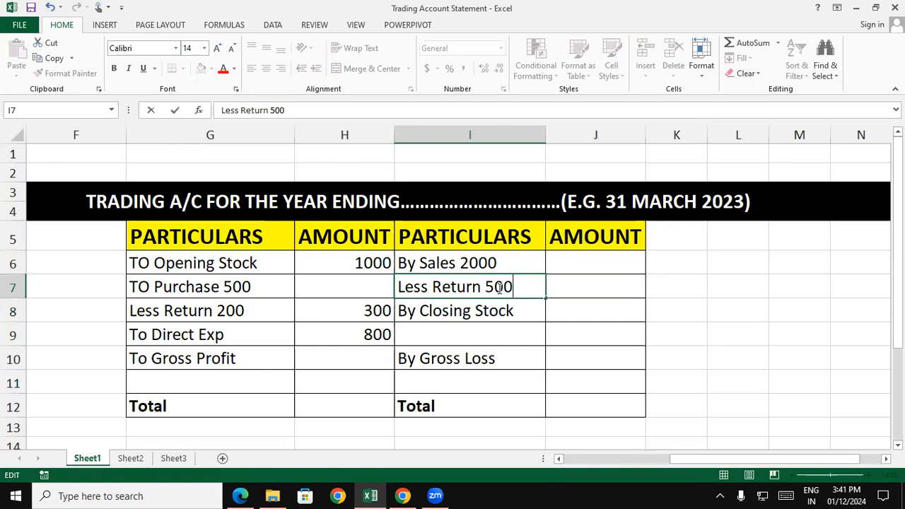
# Step: Enter 1500 as the net sales amount beside the sales-side Less Return label in J7
pyautogui.click(598, 289)
pyautogui.write('1500')
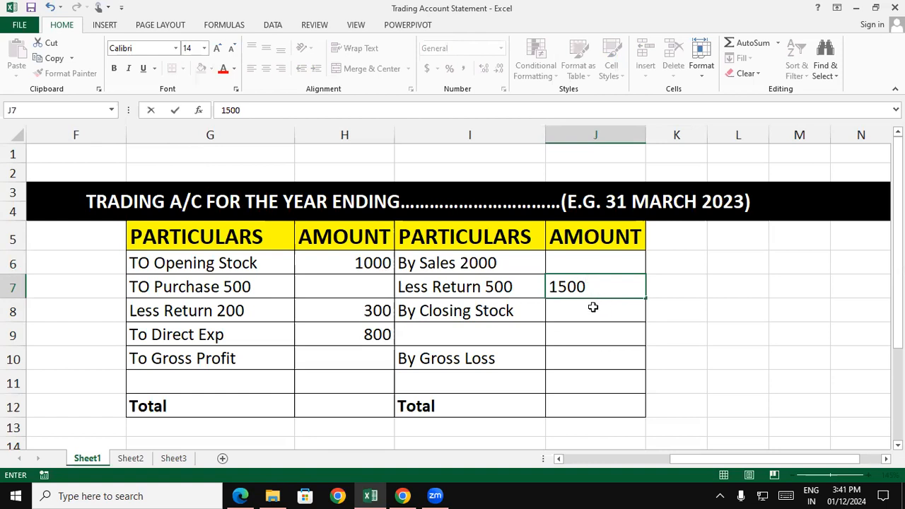
# Step: Enter 3000 as the By Closing Stock amount in J8
pyautogui.click(594, 307)
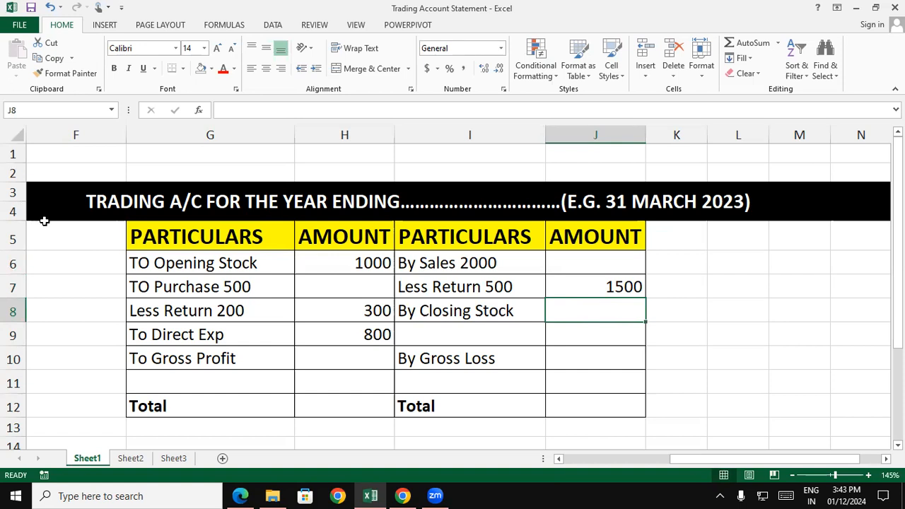
pyautogui.click(375, 261)
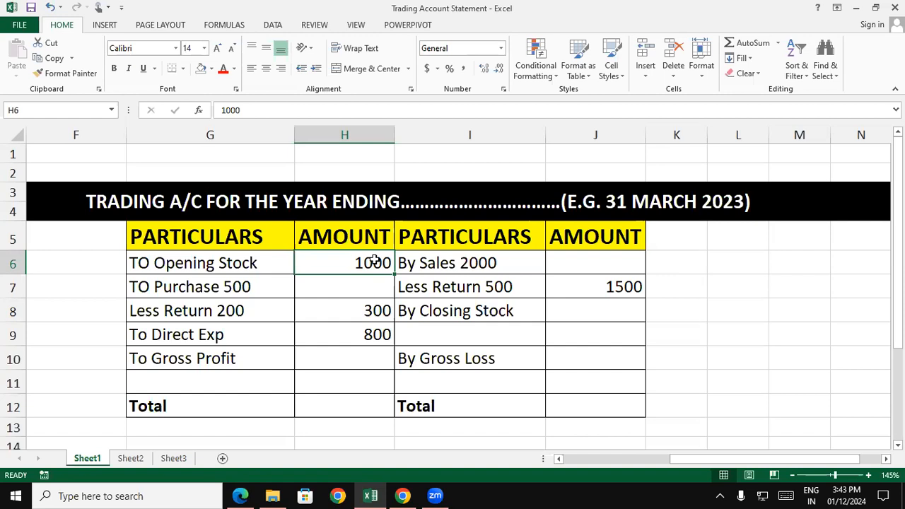
pyautogui.click(611, 310)
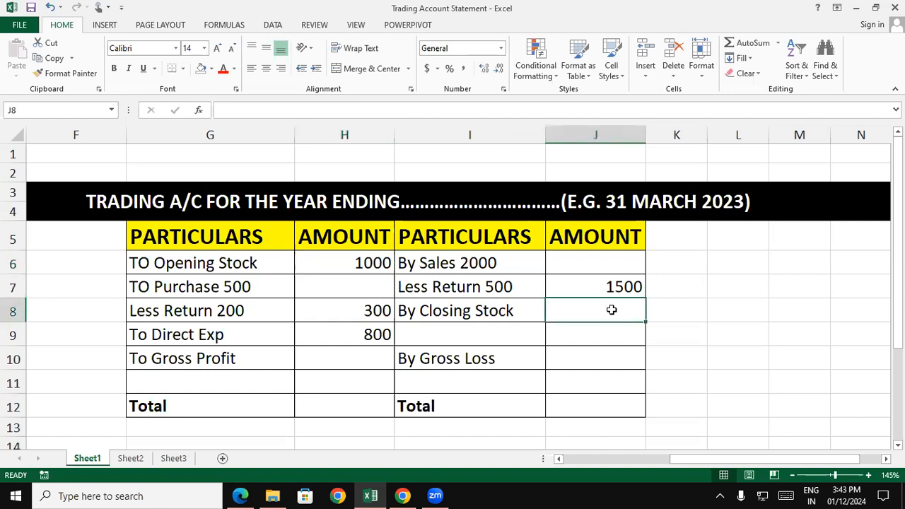
pyautogui.write('3000')
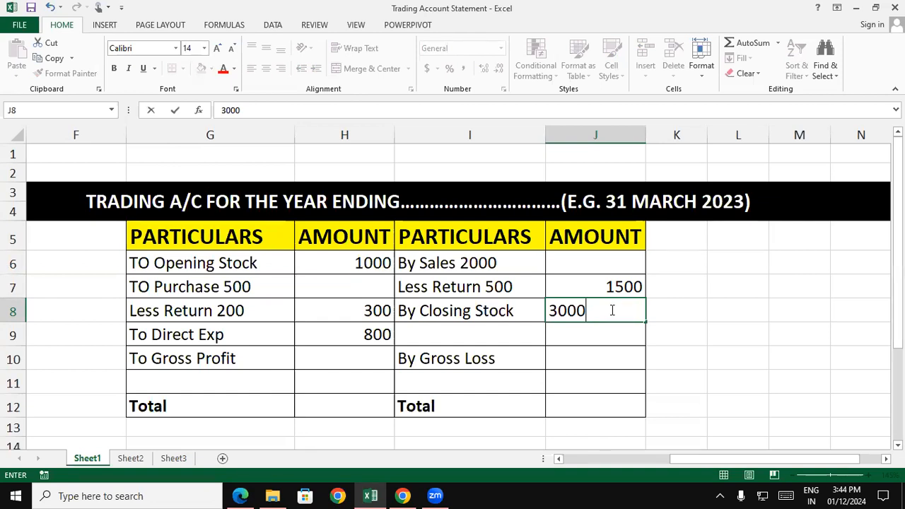
pyautogui.click(635, 387)
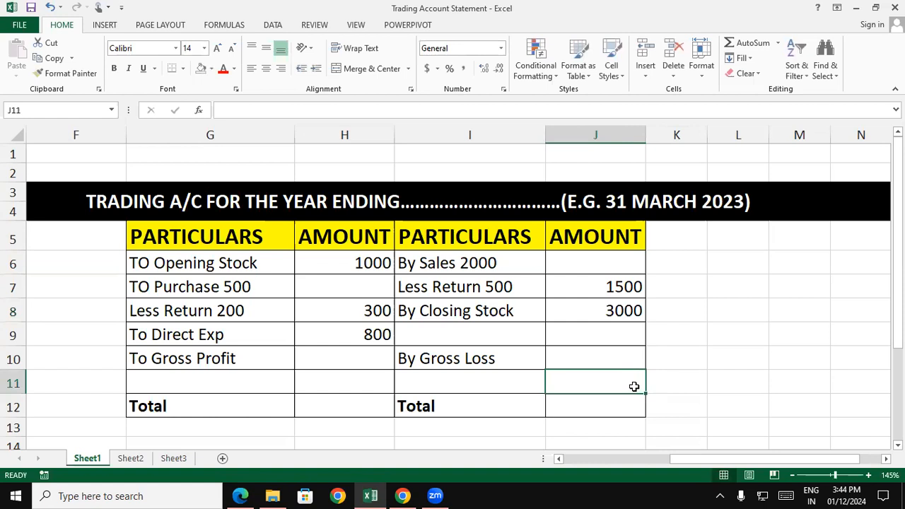
# Step: Examine the To Gross Profit and By Gross Loss lines, and compare the sums of credit amounts J7:J8 and debit amounts H6:H9
pyautogui.click(224, 359)
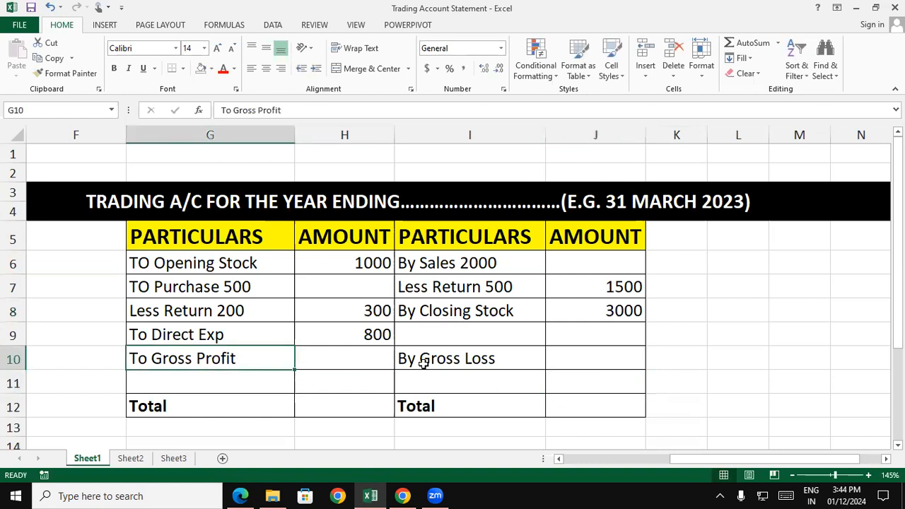
pyautogui.click(480, 360)
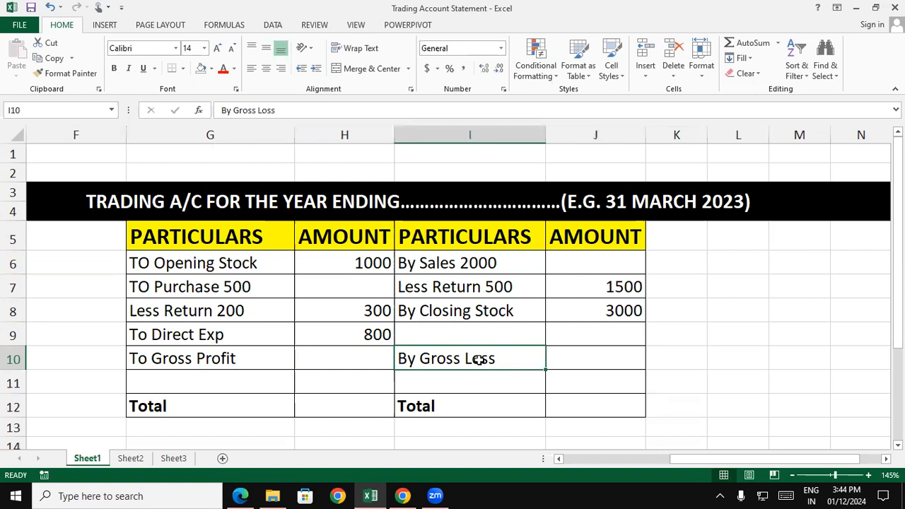
pyautogui.moveTo(262, 362); pyautogui.dragTo(578, 360)
pyautogui.click(804, 313)
pyautogui.moveTo(618, 289); pyautogui.dragTo(601, 311)
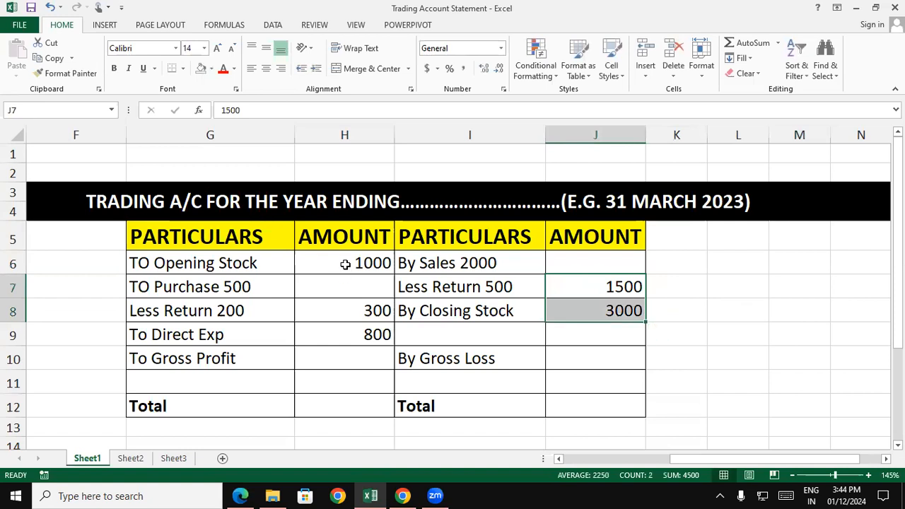
pyautogui.moveTo(345, 264); pyautogui.dragTo(358, 332)
pyautogui.moveTo(614, 286); pyautogui.dragTo(613, 309)
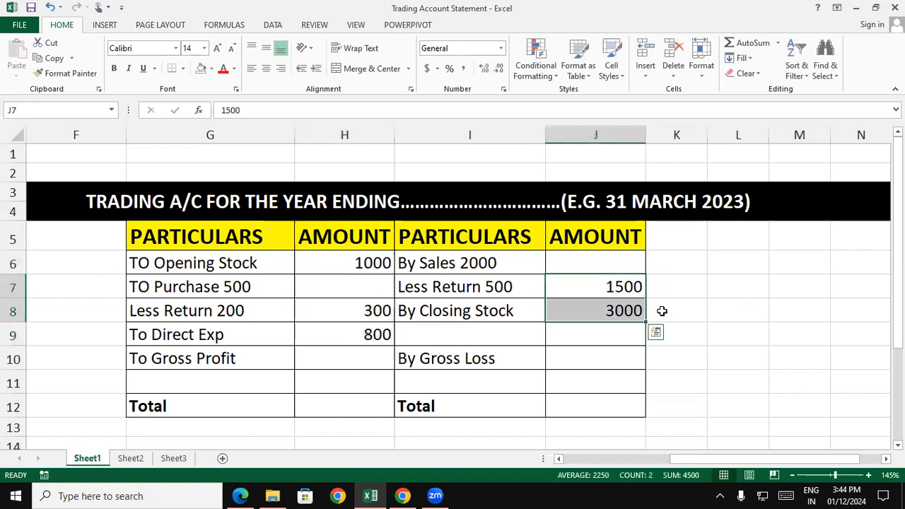
# Step: Add up the credit-side amounts in blank cell L6 with the formula =1500+3000
pyautogui.click(748, 262)
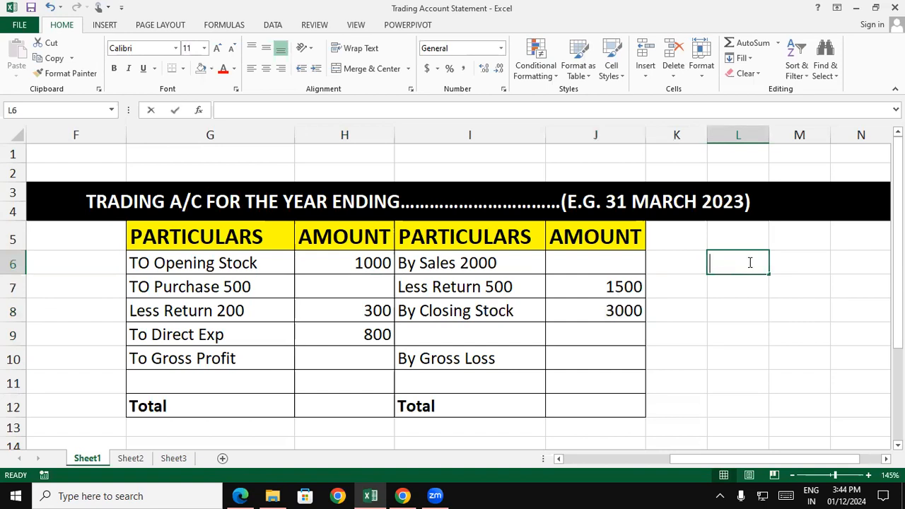
pyautogui.write('=150')
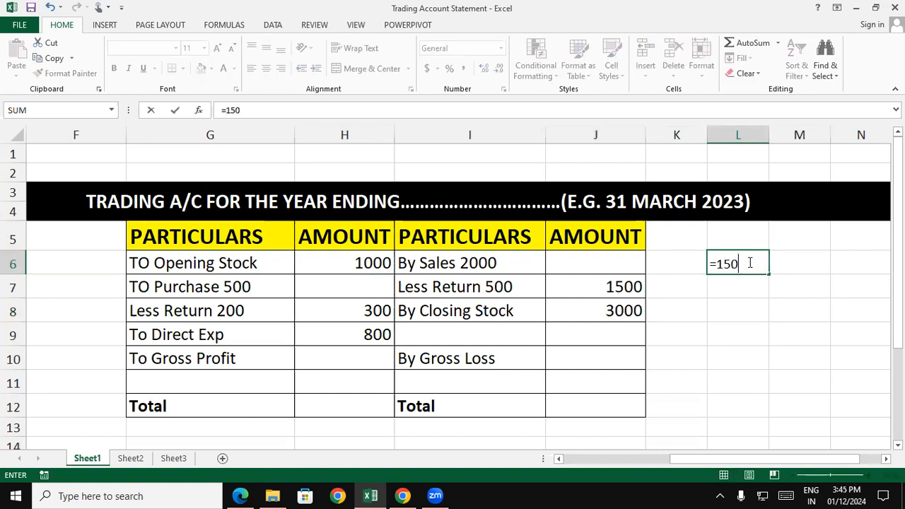
pyautogui.write('0+3000')
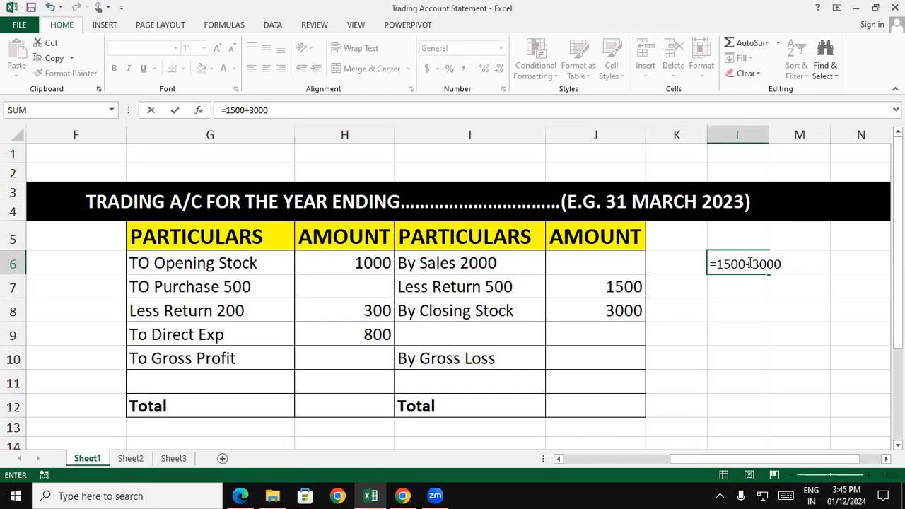
pyautogui.press('Return')
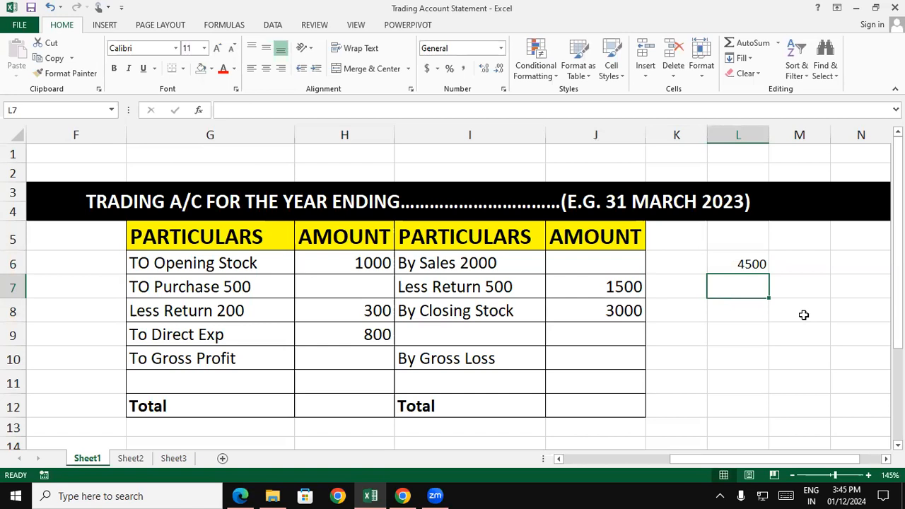
# Step: Add up the debit-side amounts in L7 with the formula =1000+300+800
pyautogui.write('=')
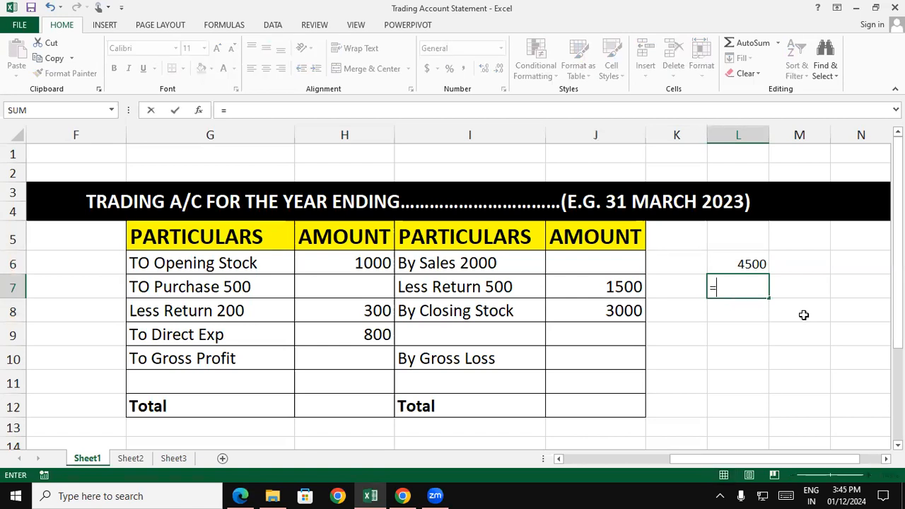
pyautogui.write('1000')
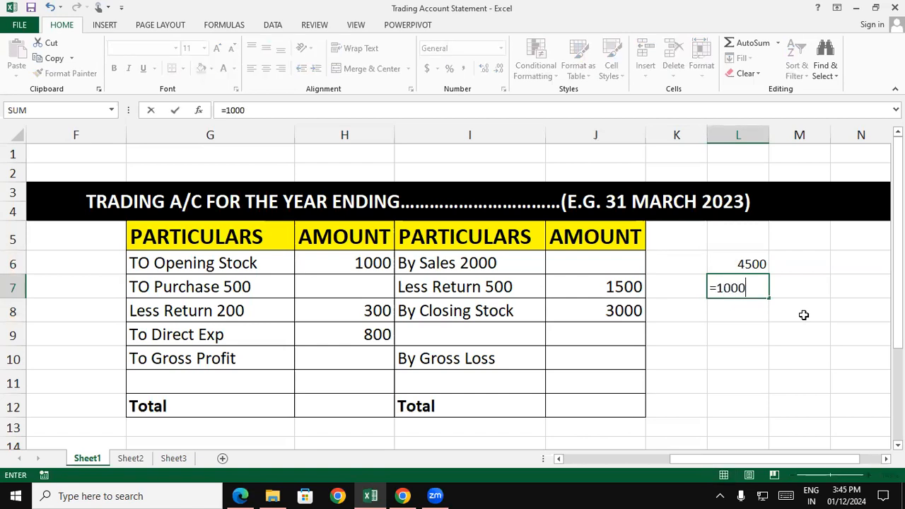
pyautogui.write('+300+800')
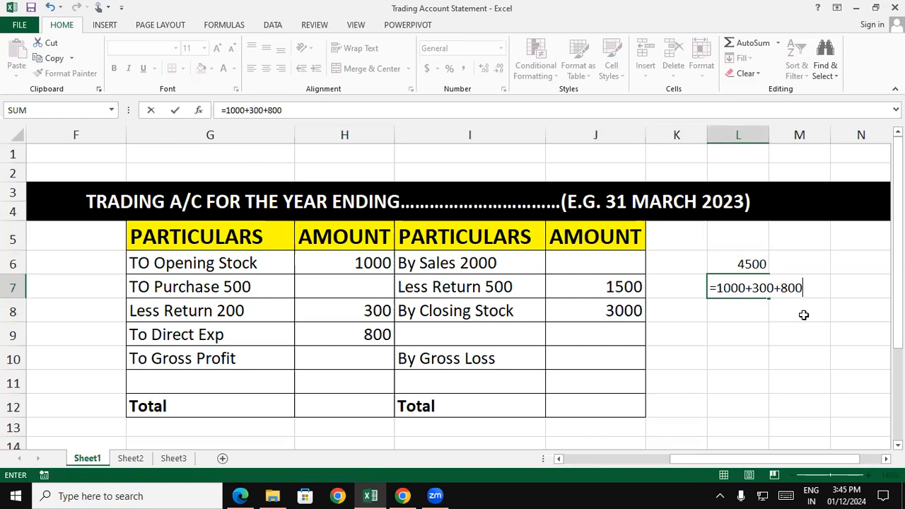
pyautogui.press('Return')
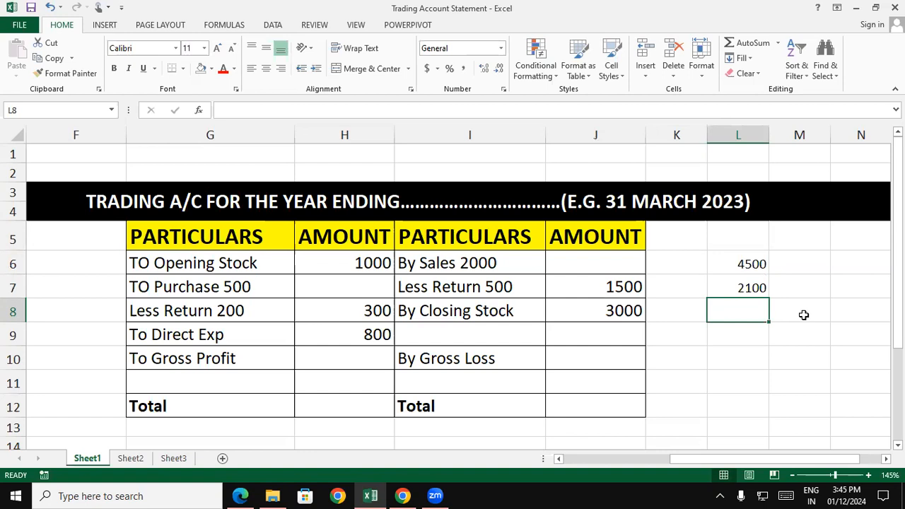
# Step: Calculate the difference between the credit and debit sums in L8 with the formula =4500-2100
pyautogui.write('=')
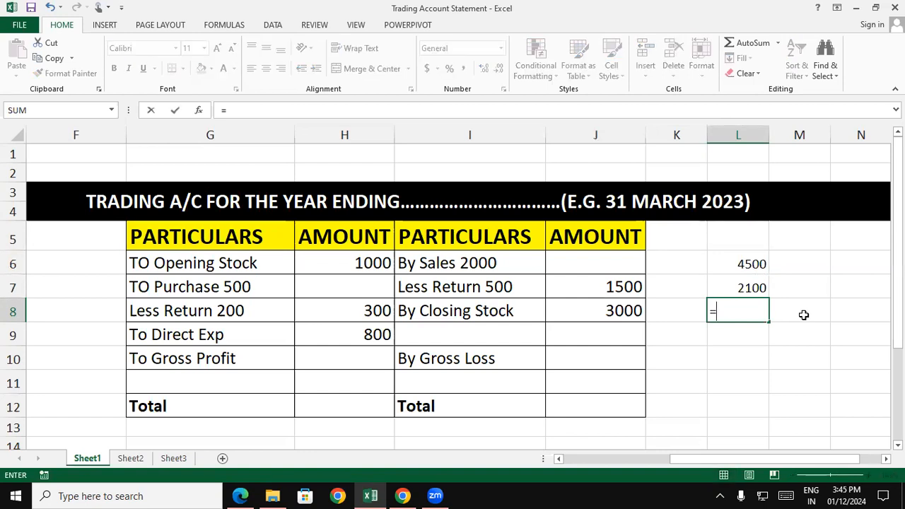
pyautogui.write('4500')
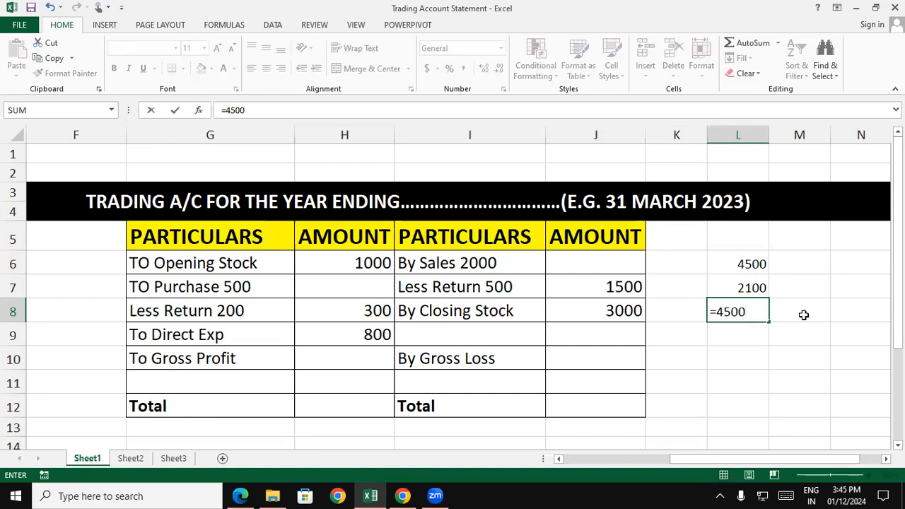
pyautogui.write('-2100')
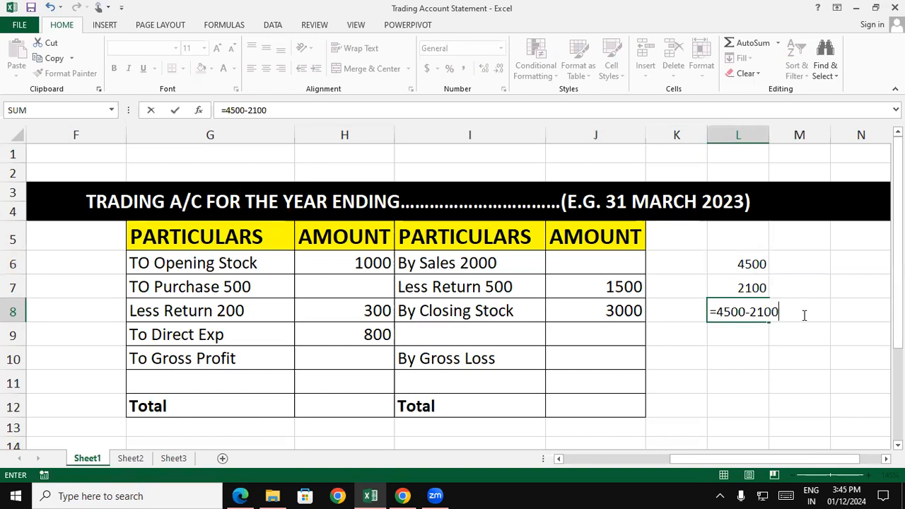
pyautogui.press('Return')
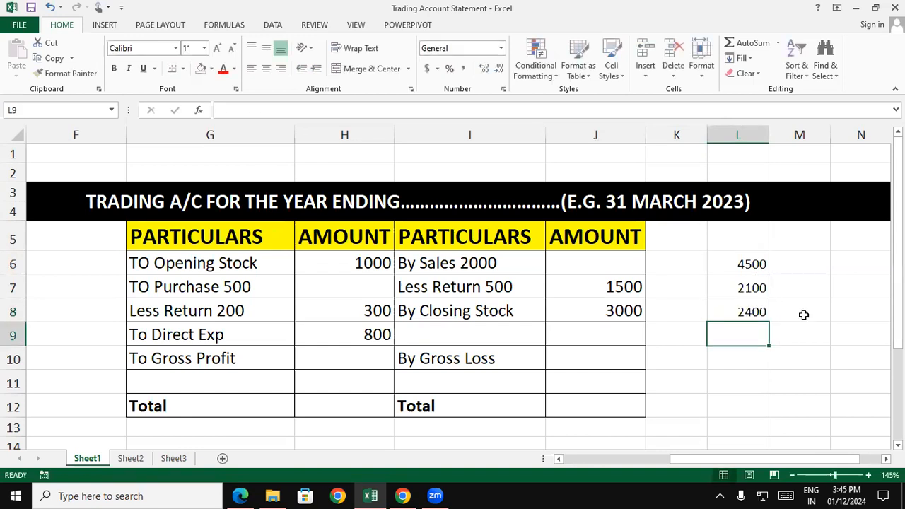
# Step: Enter the calculated difference of 2400 as the To Gross Profit amount in H10
pyautogui.click(735, 309)
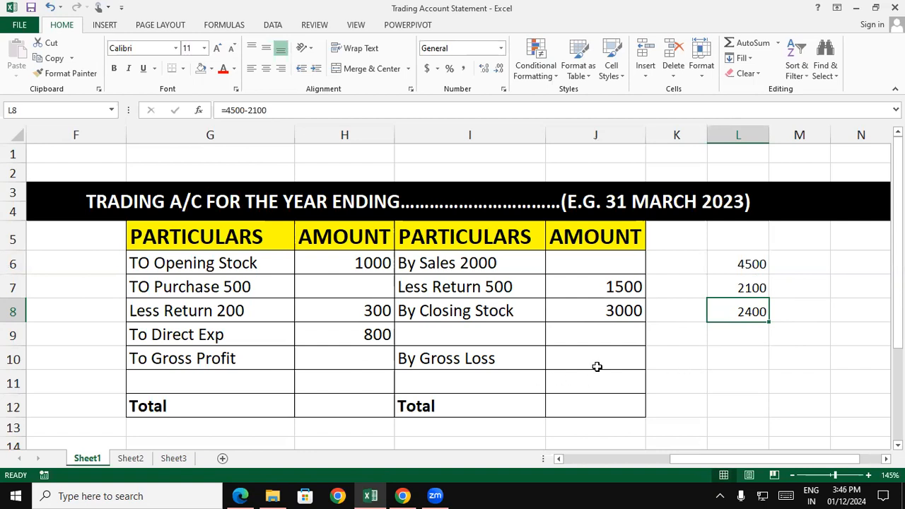
pyautogui.click(341, 358)
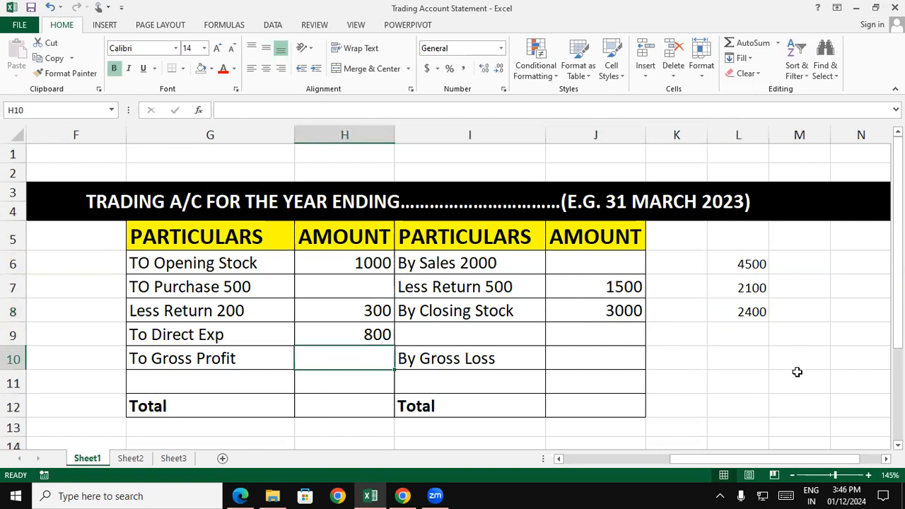
pyautogui.write('2400')
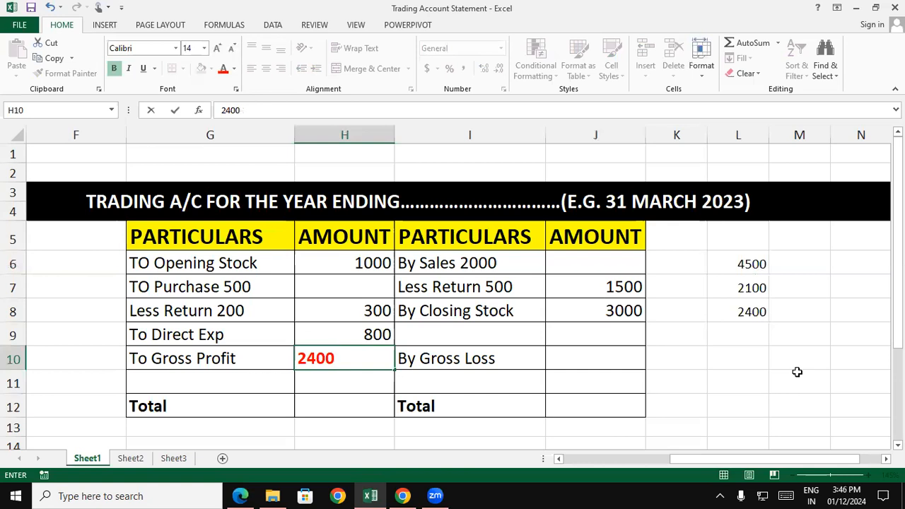
pyautogui.click(797, 372)
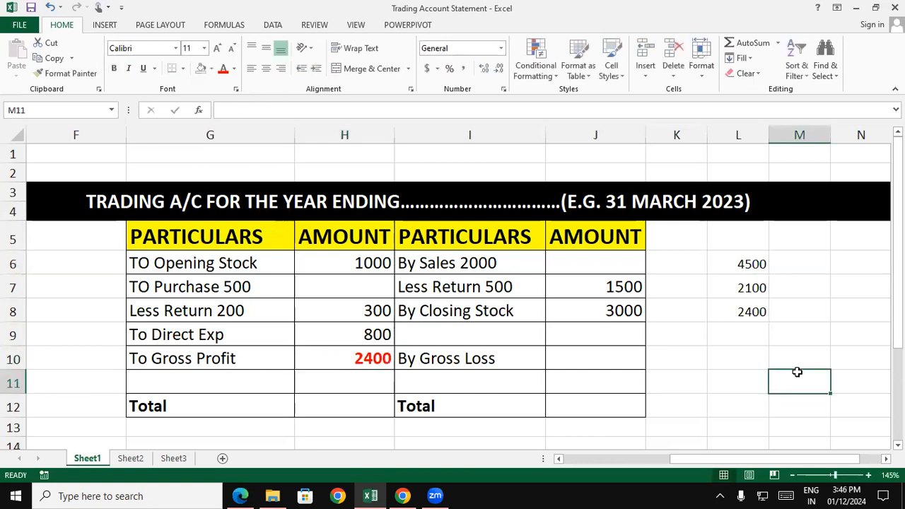
# Step: Total the debit-side amounts in H12 with a SUM formula over H6:H10
pyautogui.click(357, 407)
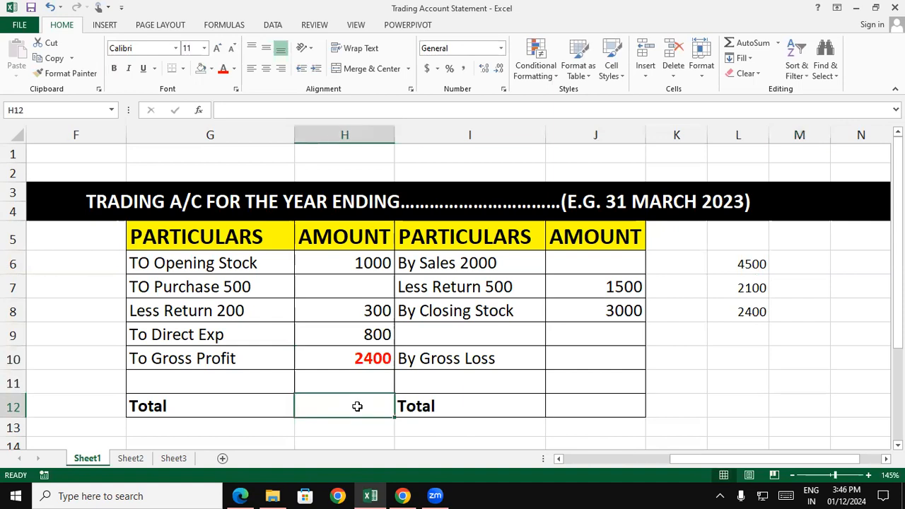
pyautogui.write('=s')
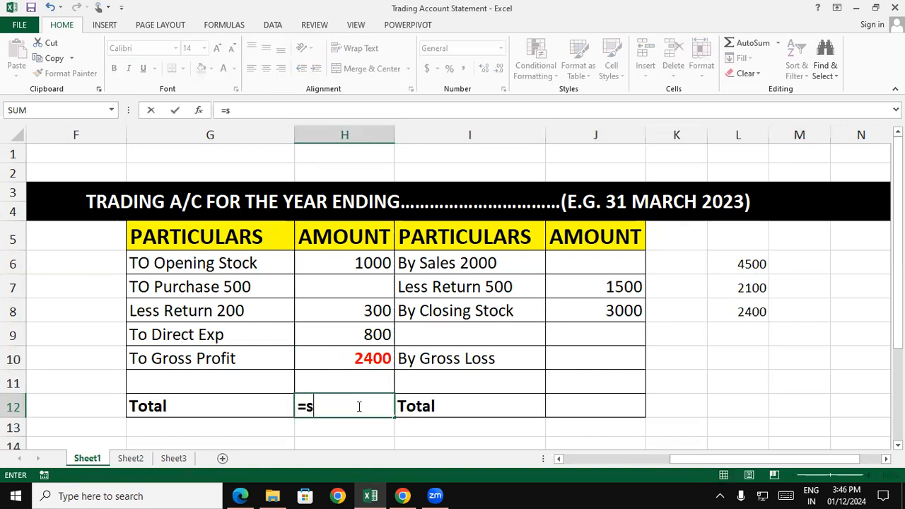
pyautogui.write('um(')
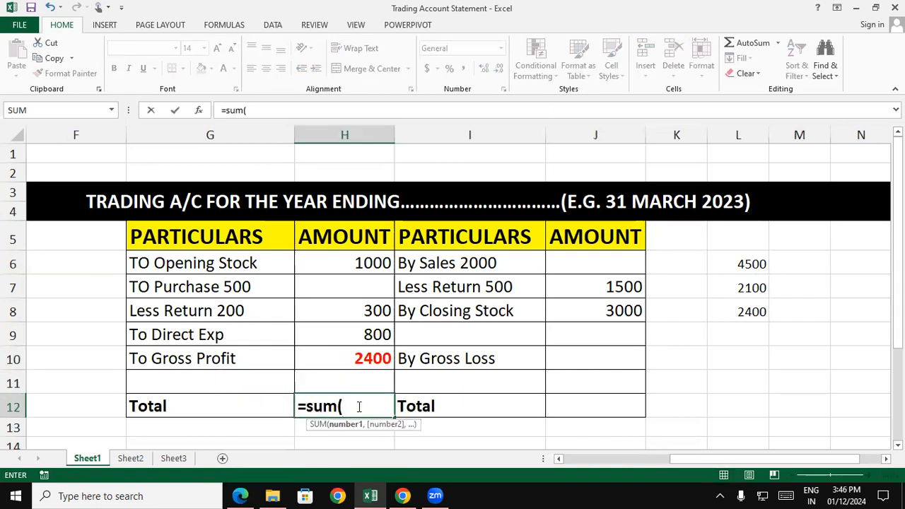
pyautogui.moveTo(348, 272); pyautogui.dragTo(358, 350)
pyautogui.write(')')
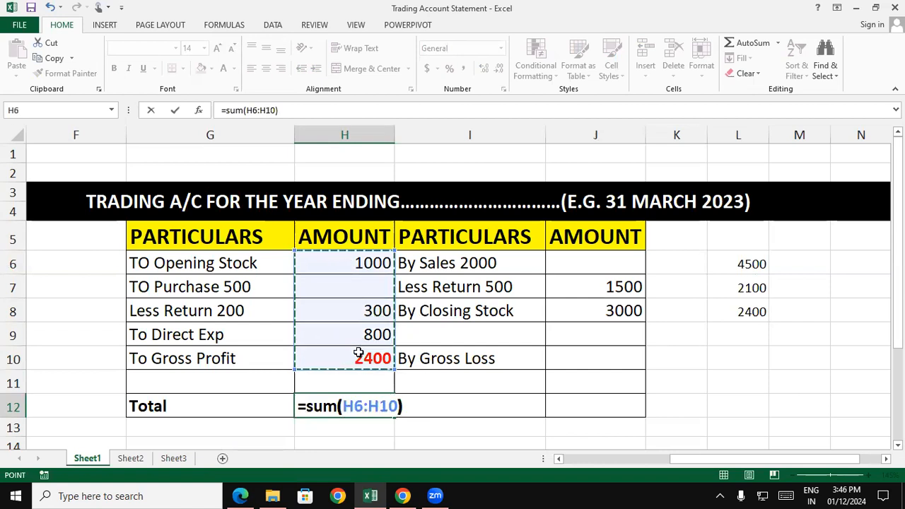
pyautogui.press('Return')
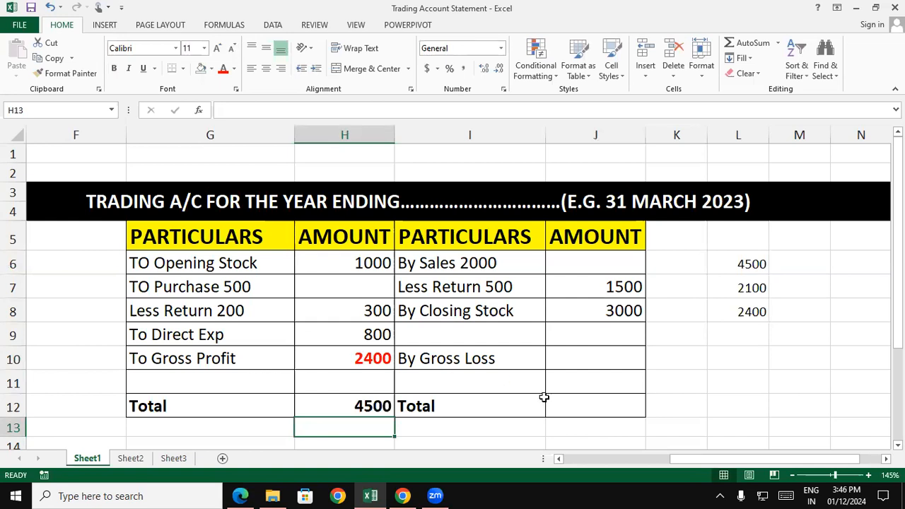
# Step: Total the credit-side amounts in J12 with a SUM formula over J7:J8
pyautogui.click(563, 408)
pyautogui.write('=')
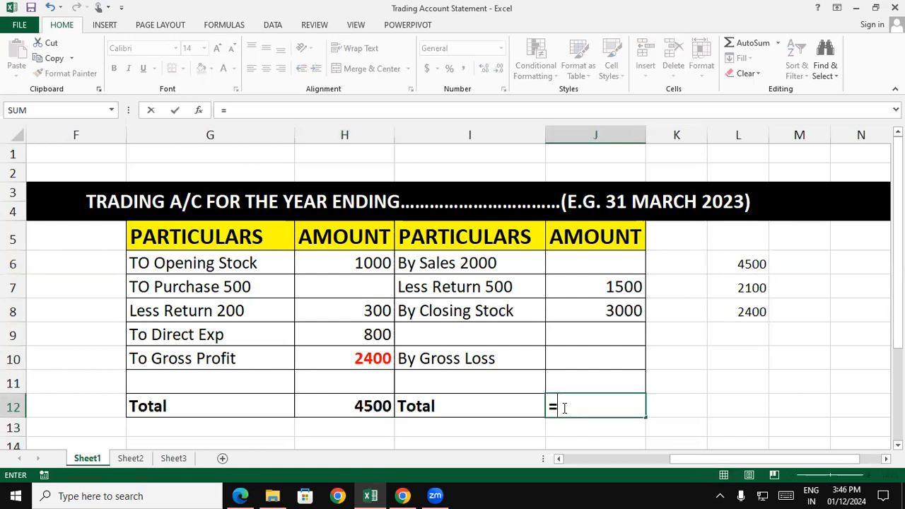
pyautogui.write('sum(')
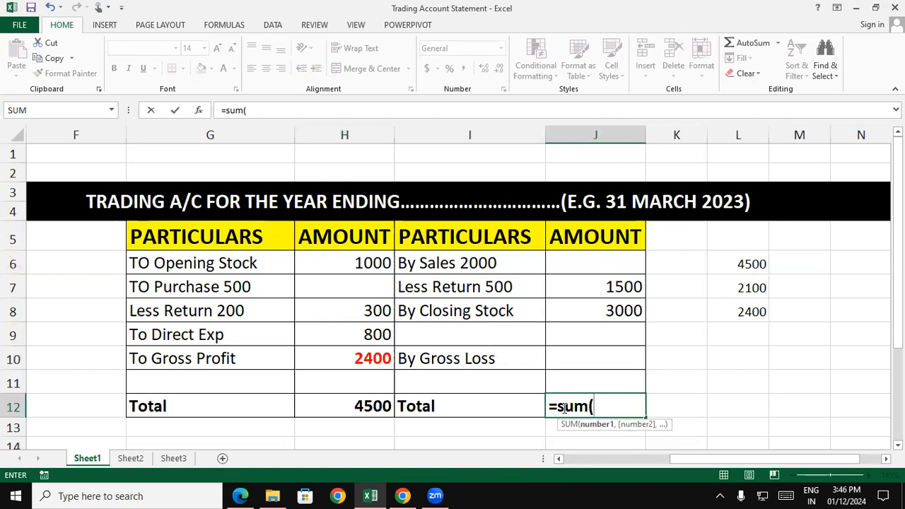
pyautogui.moveTo(580, 293); pyautogui.dragTo(582, 306)
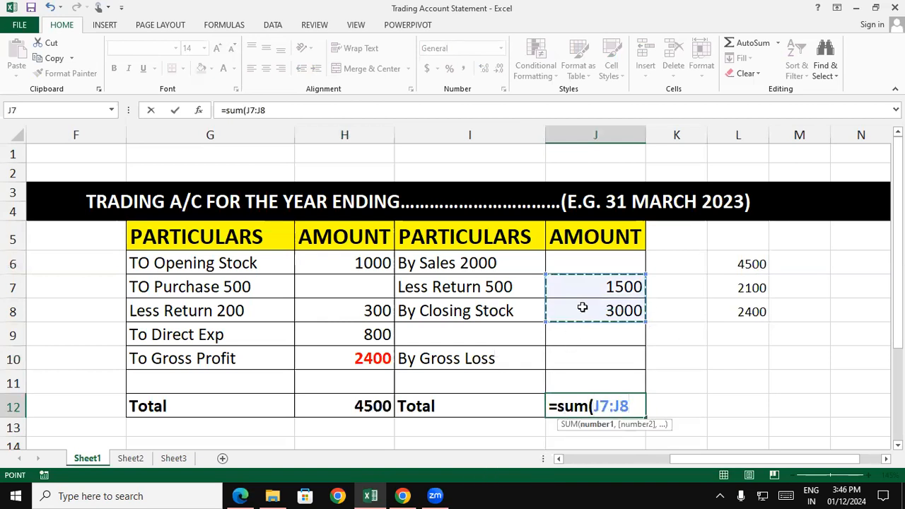
pyautogui.write(')')
pyautogui.press('Return')
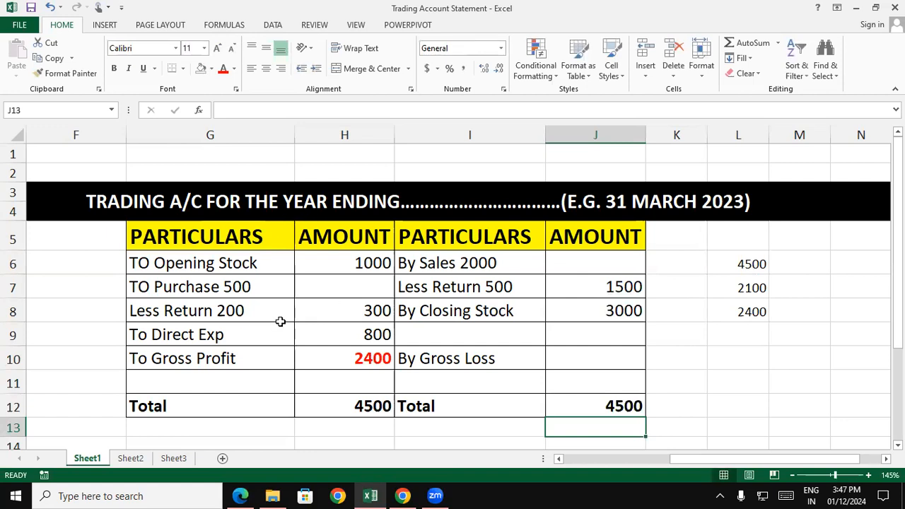
# Step: Delete the working calculations in L6:L8 beside the statement
pyautogui.moveTo(755, 258); pyautogui.dragTo(752, 316)
pyautogui.press('Delete')
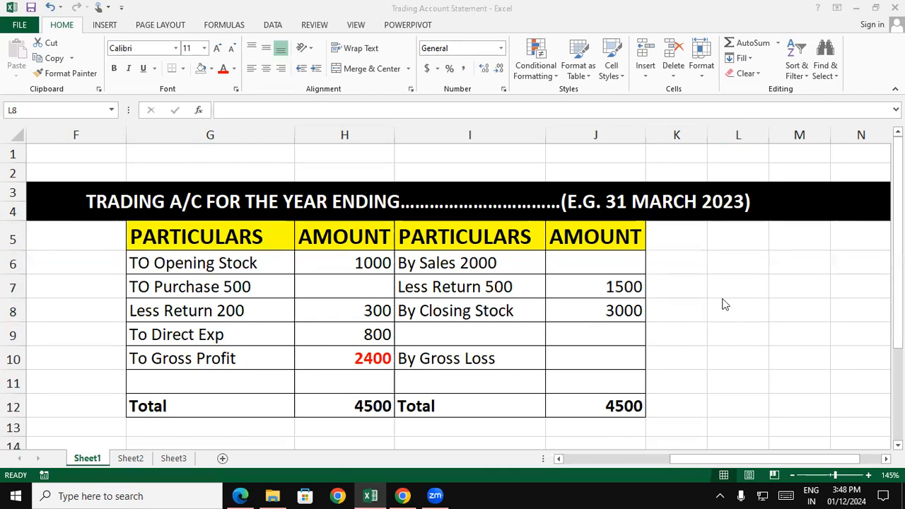
# Step: Clear the debit-side amounts in H6:H12 and the credit-side amounts in J7:J12 of the trading account
pyautogui.click(725, 306)
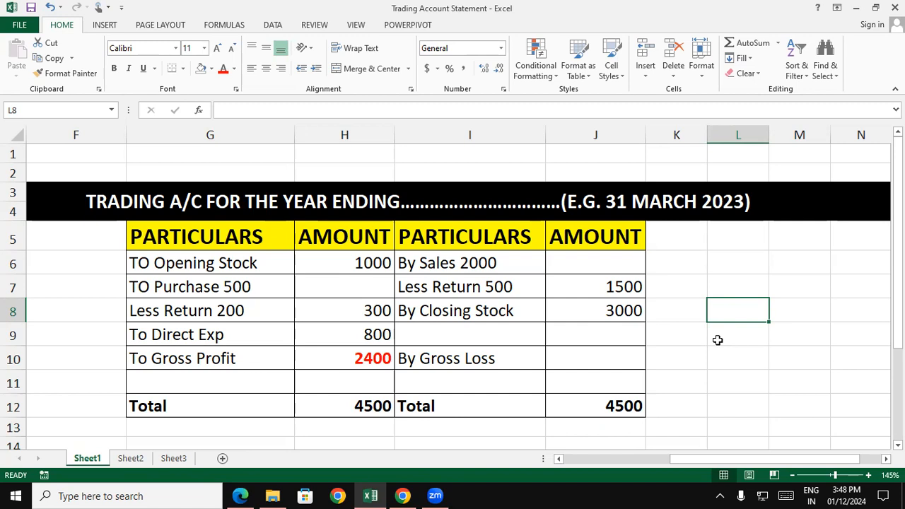
pyautogui.moveTo(373, 263); pyautogui.dragTo(378, 412)
pyautogui.press('Delete')
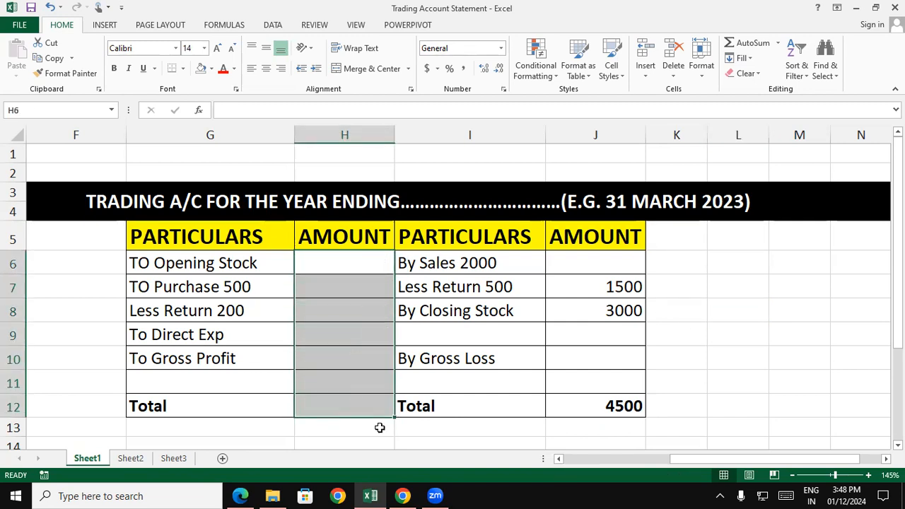
pyautogui.moveTo(630, 279); pyautogui.dragTo(632, 414)
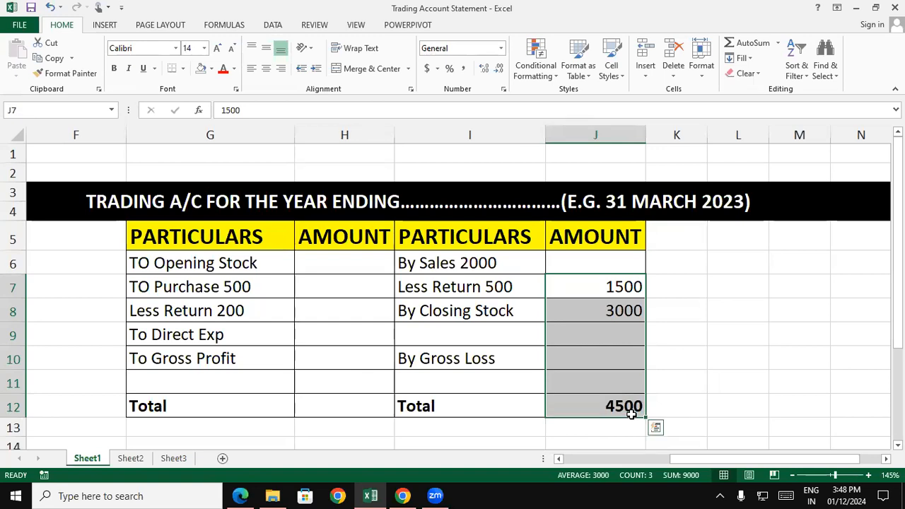
pyautogui.press('Delete')
pyautogui.click(347, 260)
pyautogui.click(584, 264)
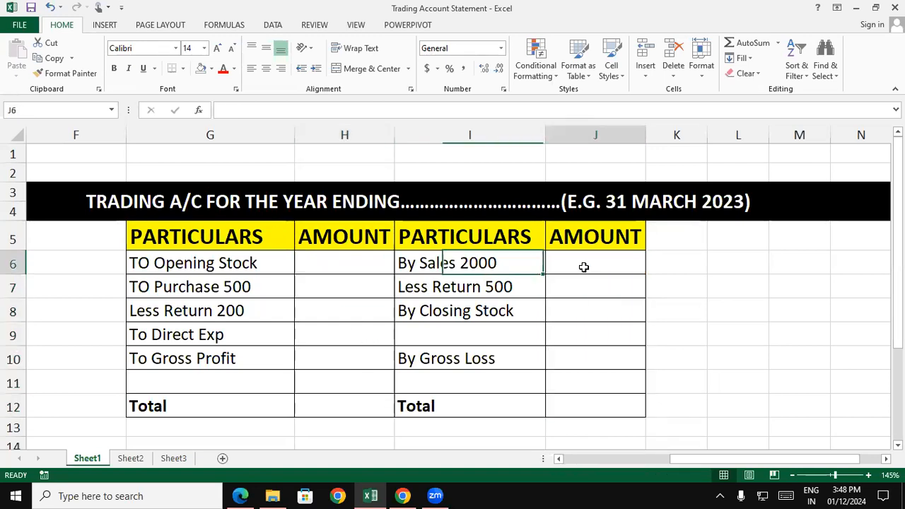
# Step: Remove the example figures from the By Sales label in I6 and the Less Return label in I7
pyautogui.doubleClick(511, 259)
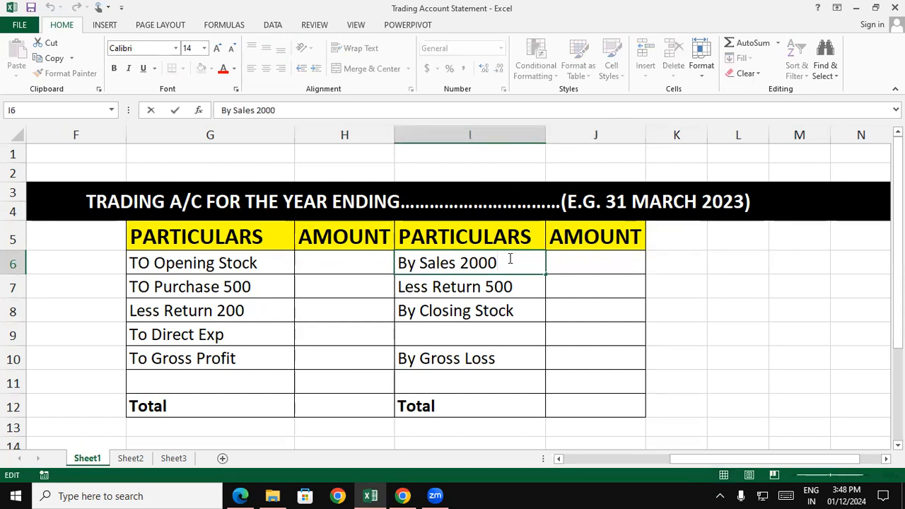
pyautogui.press('BackSpace')
pyautogui.press('BackSpace')
pyautogui.press('BackSpace')
pyautogui.press('BackSpace')
pyautogui.click(519, 285)
pyautogui.doubleClick(519, 286)
pyautogui.press('BackSpace')
pyautogui.press('BackSpace')
pyautogui.press('BackSpace')
# Step: Remove the example figures from the TO Purchase label in G7 and the Less Return label in G8
pyautogui.doubleClick(275, 283)
pyautogui.press('BackSpace')
pyautogui.press('BackSpace')
pyautogui.press('BackSpace')
pyautogui.click(255, 313)
pyautogui.doubleClick(256, 316)
pyautogui.press('BackSpace')
pyautogui.press('BackSpace')
pyautogui.press('BackSpace')
pyautogui.click(750, 329)
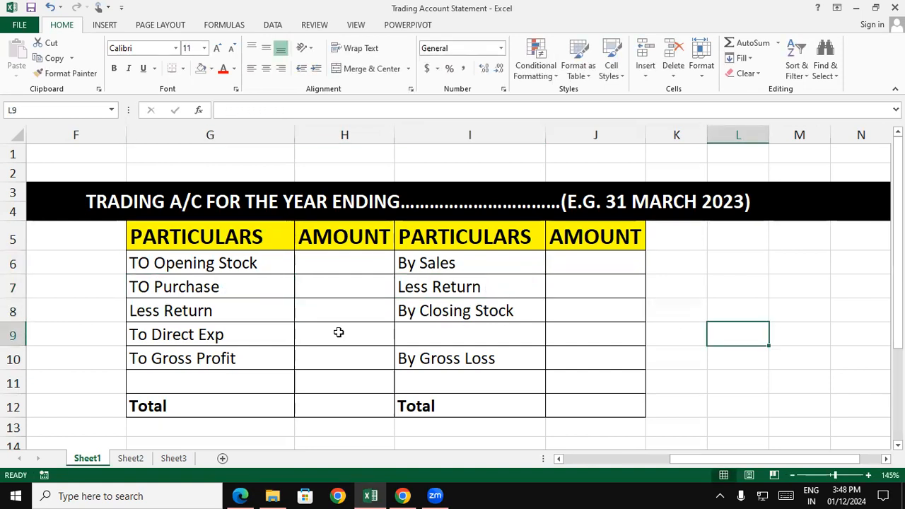
pyautogui.click(710, 300)
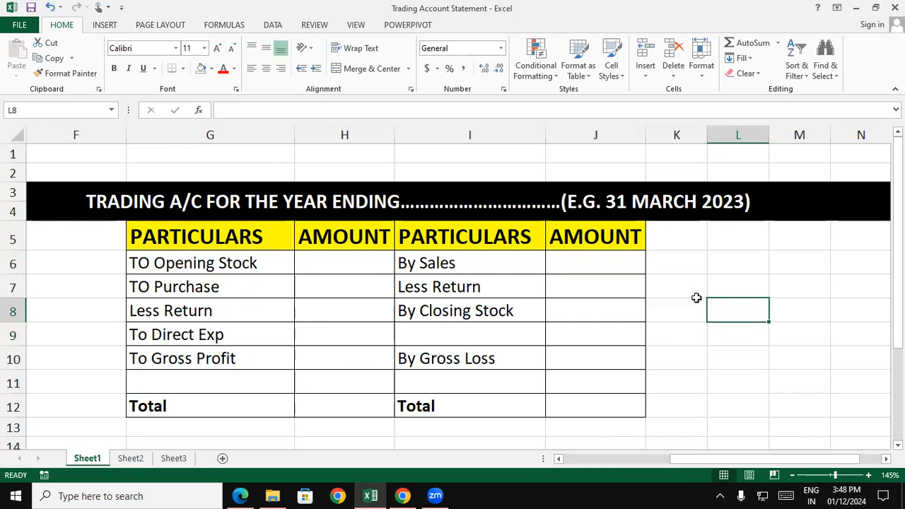
# Step: Enter 5000 as the opening stock amount in H6 and add 4500 to the TO Purchase label in G7
pyautogui.click(336, 258)
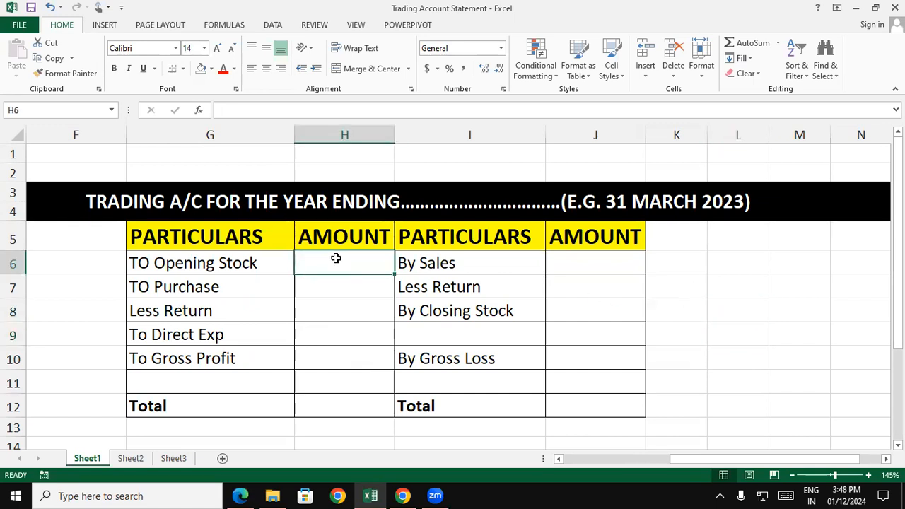
pyautogui.write('5000')
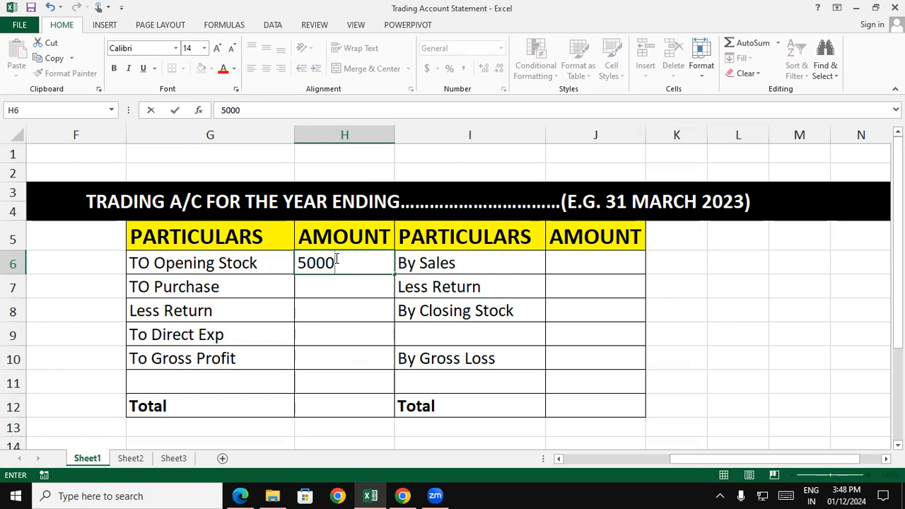
pyautogui.doubleClick(247, 287)
pyautogui.write('4')
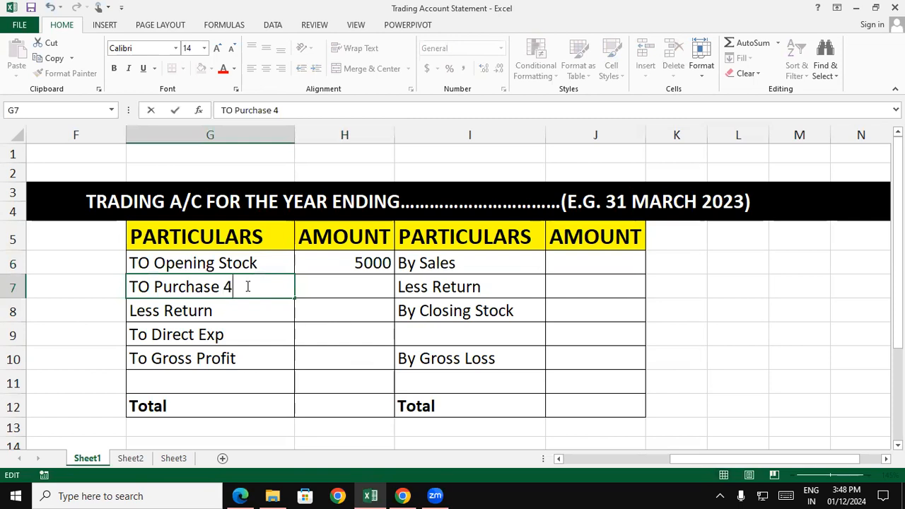
pyautogui.write('500')
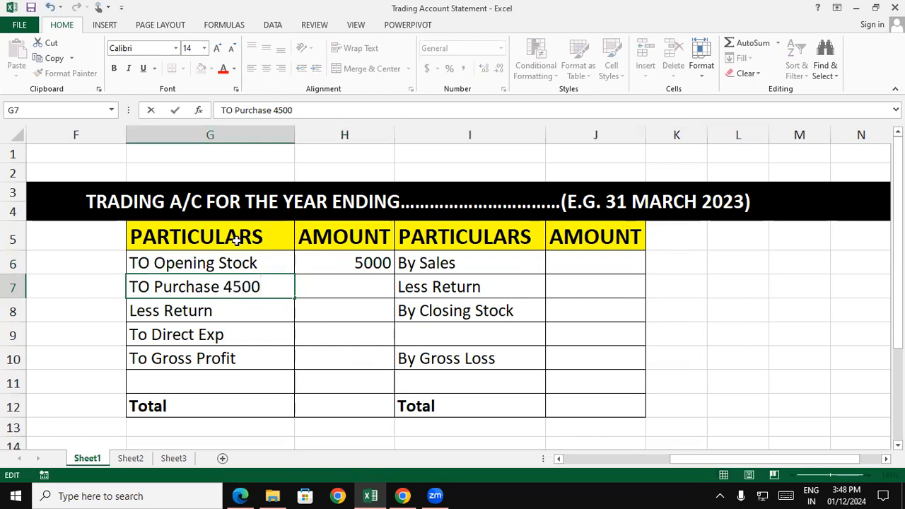
# Step: Add 1000 to the Less Return label in G8 and enter the net purchase amount of 3500 in H8
pyautogui.doubleClick(236, 310)
pyautogui.write('1000')
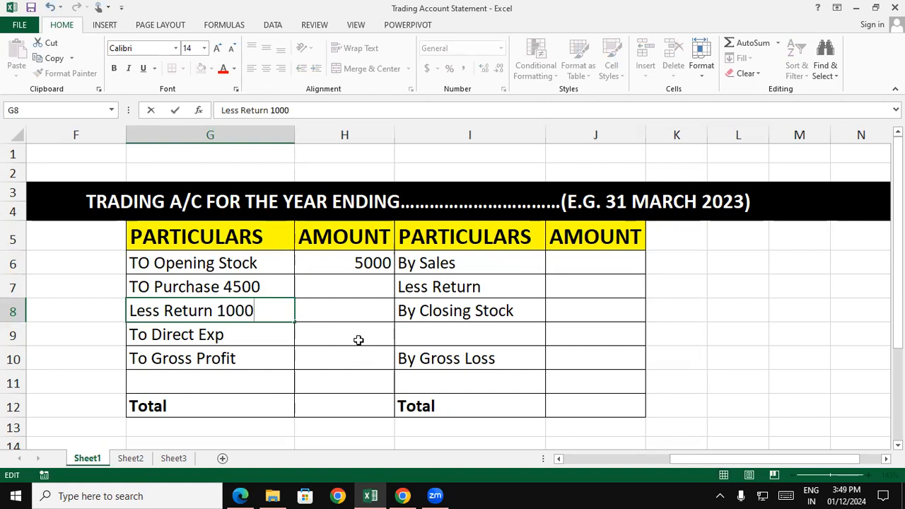
pyautogui.click(359, 312)
pyautogui.doubleClick(359, 312)
pyautogui.write('3500')
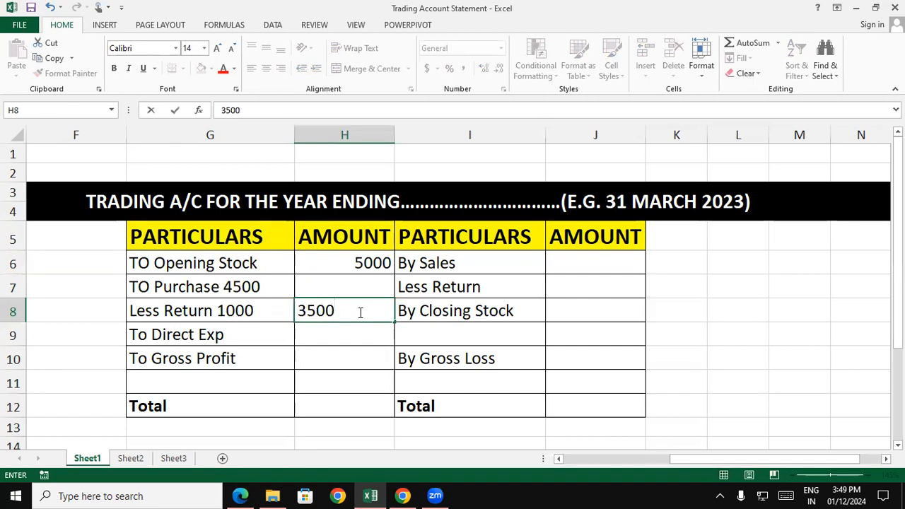
pyautogui.click(711, 330)
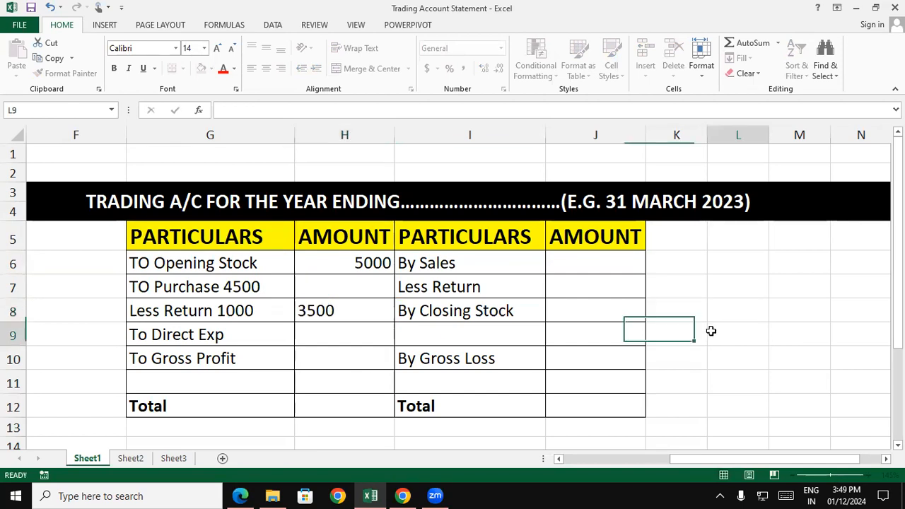
# Step: Enter 1200 as the To Direct Exp amount in H9
pyautogui.click(377, 331)
pyautogui.write('1200')
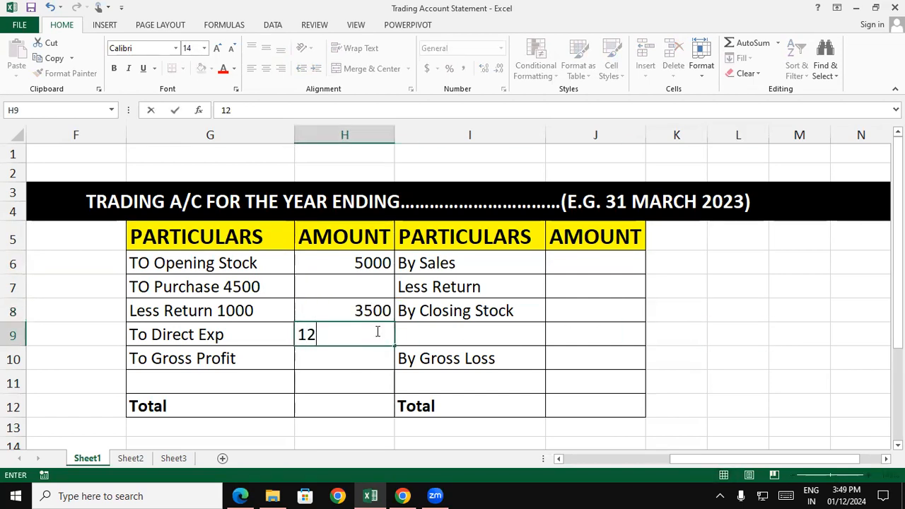
pyautogui.click(704, 361)
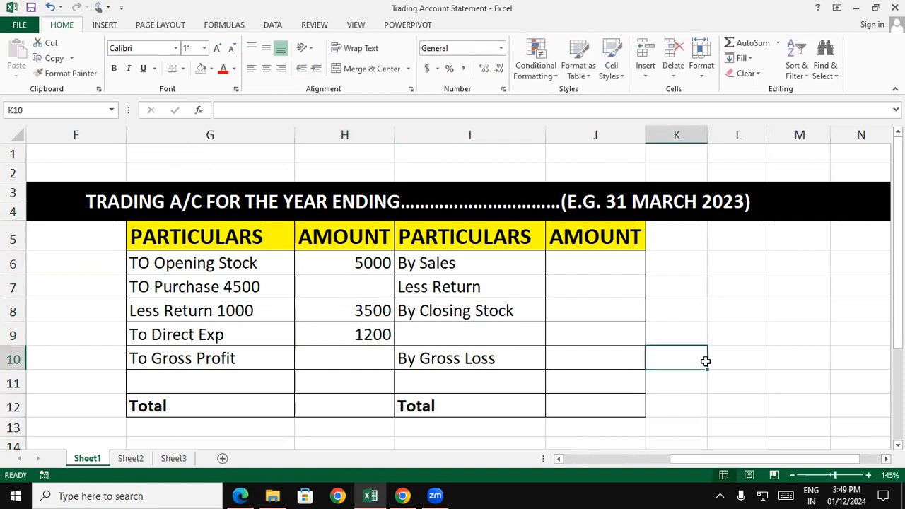
pyautogui.doubleClick(489, 258)
pyautogui.write('5000')
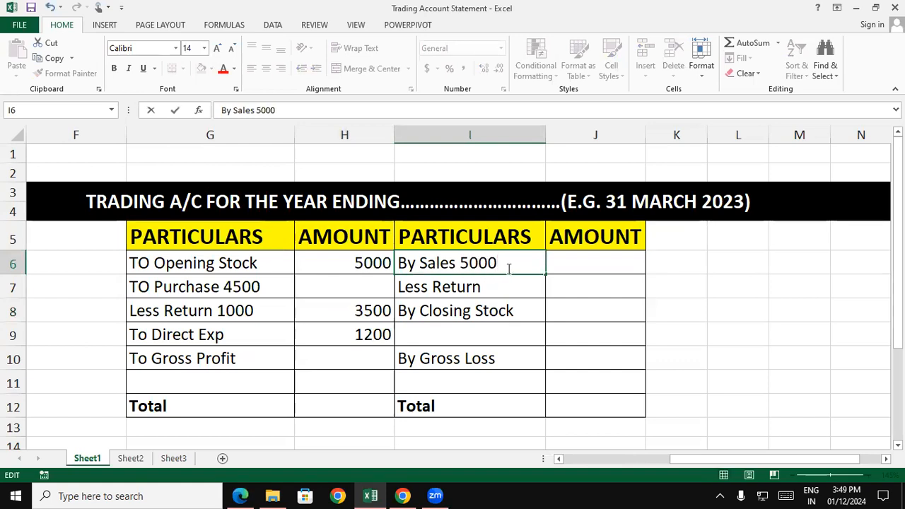
pyautogui.press('BackSpace')
pyautogui.press('BackSpace')
pyautogui.press('BackSpace')
pyautogui.press('BackSpace')
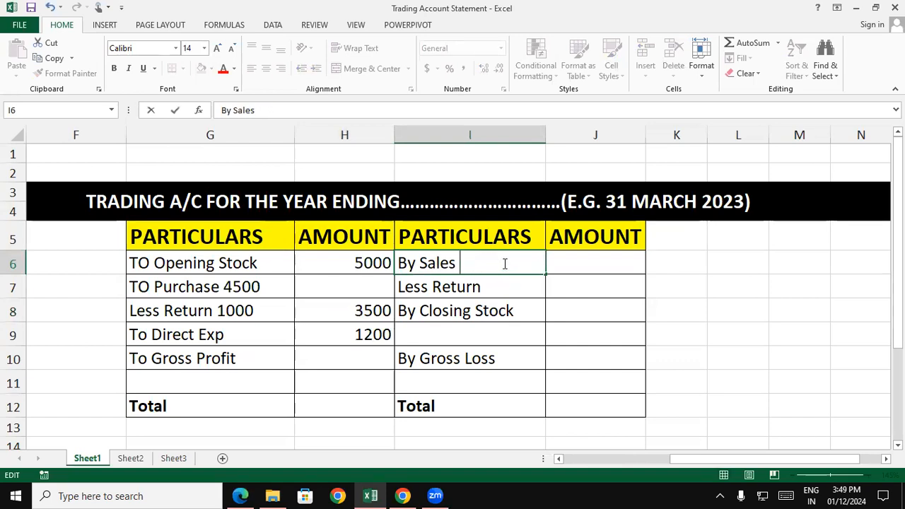
# Step: Add 9000 to the By Sales label in I6 and 1000 to the Less Return label in I7
pyautogui.write('9000')
pyautogui.doubleClick(510, 287)
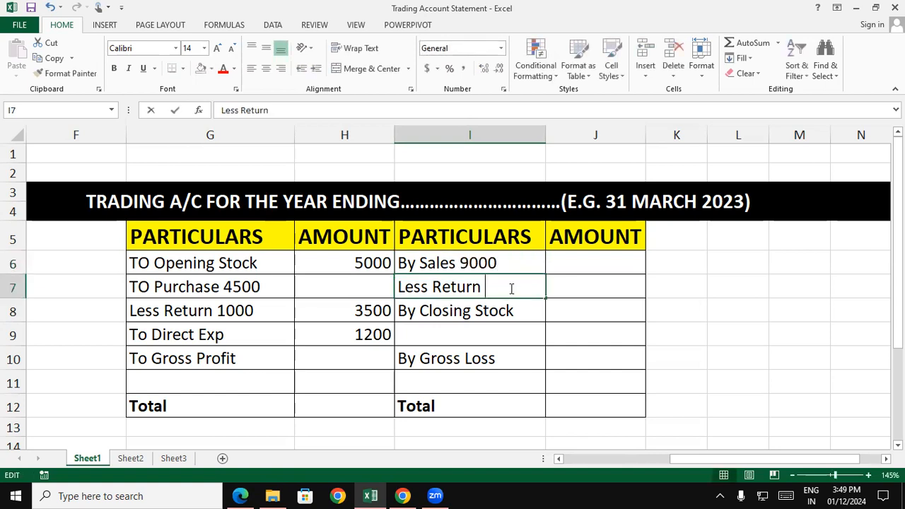
pyautogui.write('1')
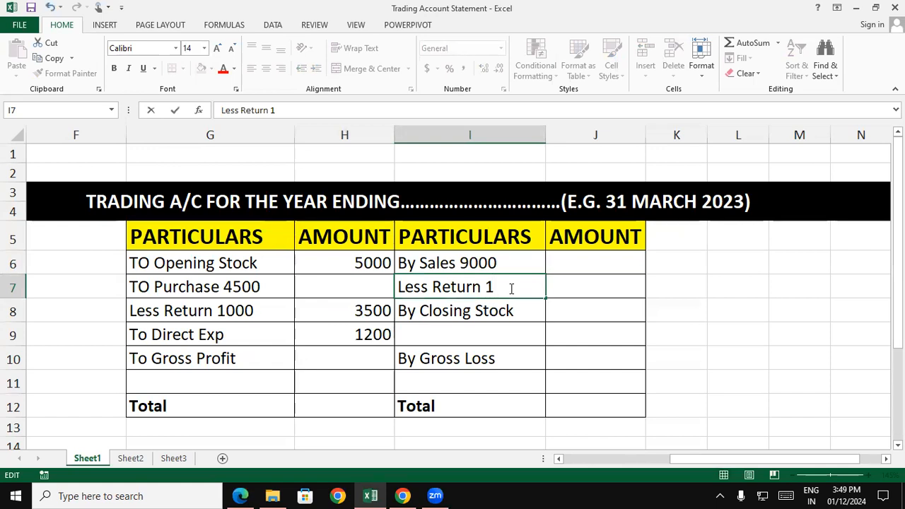
pyautogui.write('000')
# Step: Enter the net sales amount of 8000 in J7 and 15000 as the By Closing Stock amount in J8
pyautogui.click(622, 290)
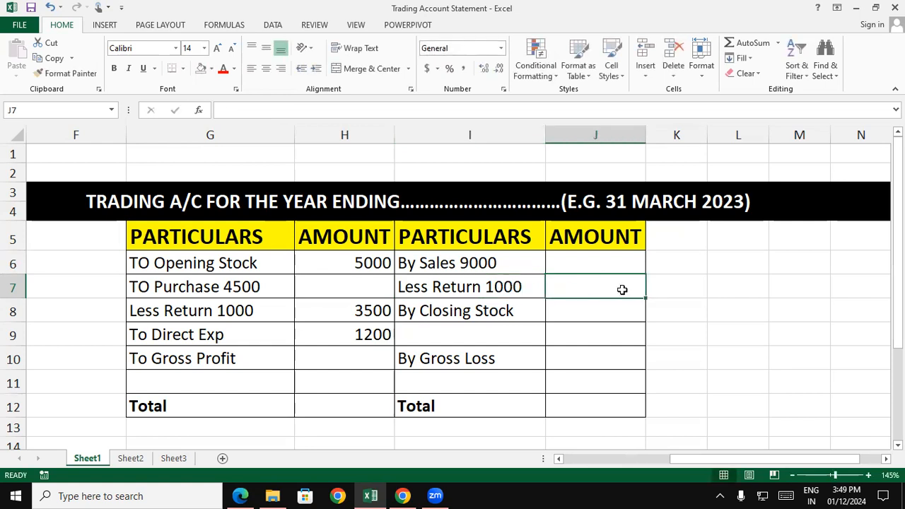
pyautogui.write('8000')
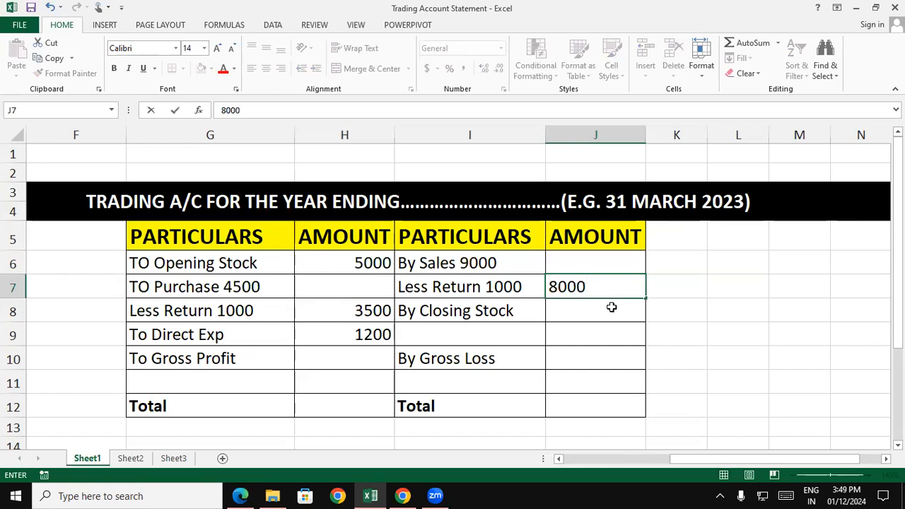
pyautogui.click(604, 309)
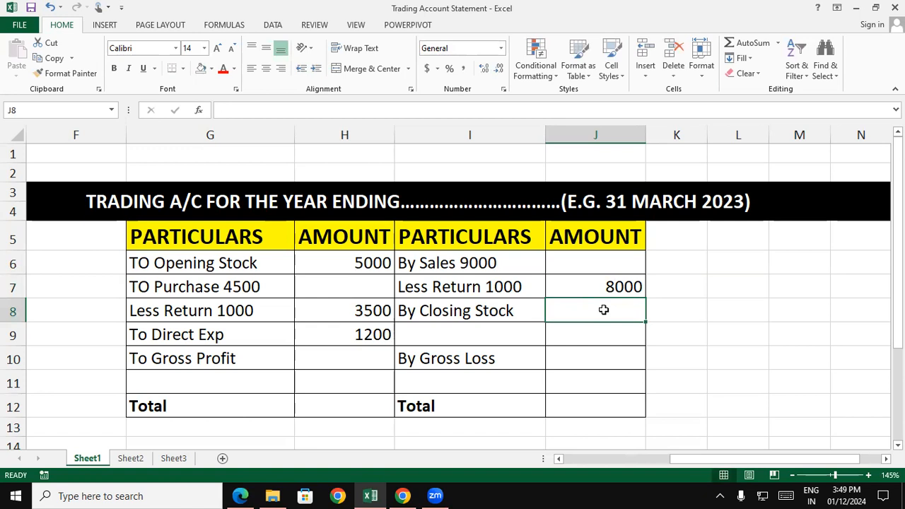
pyautogui.write('15000')
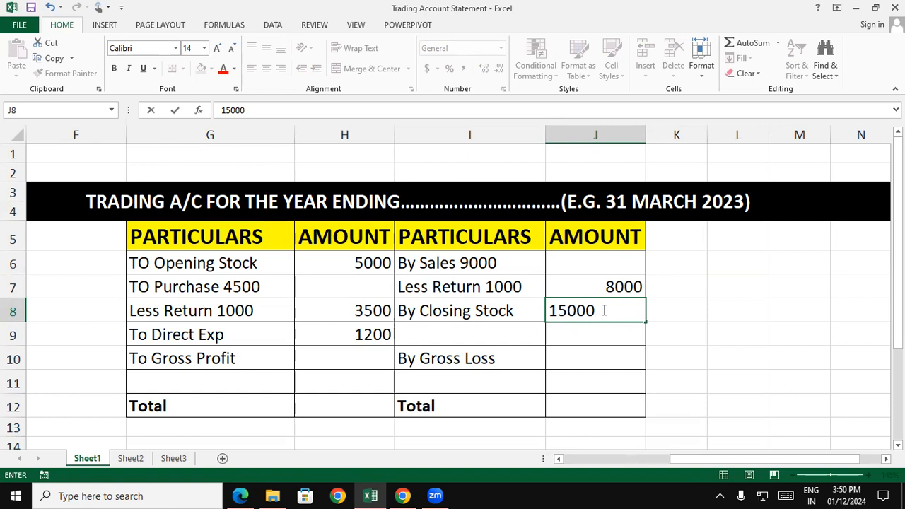
pyautogui.click(597, 368)
# Step: Change the opening stock amount in H6 to 50000
pyautogui.doubleClick(379, 257)
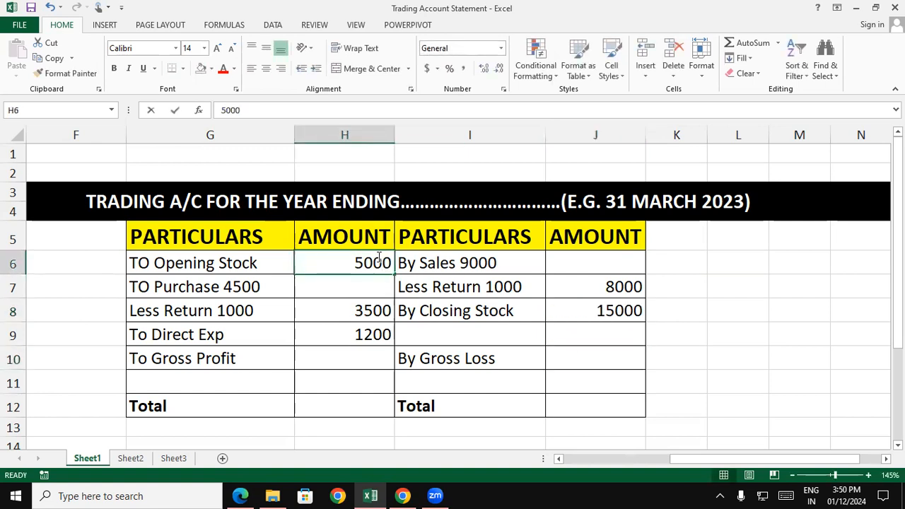
pyautogui.write('0')
pyautogui.click(262, 290)
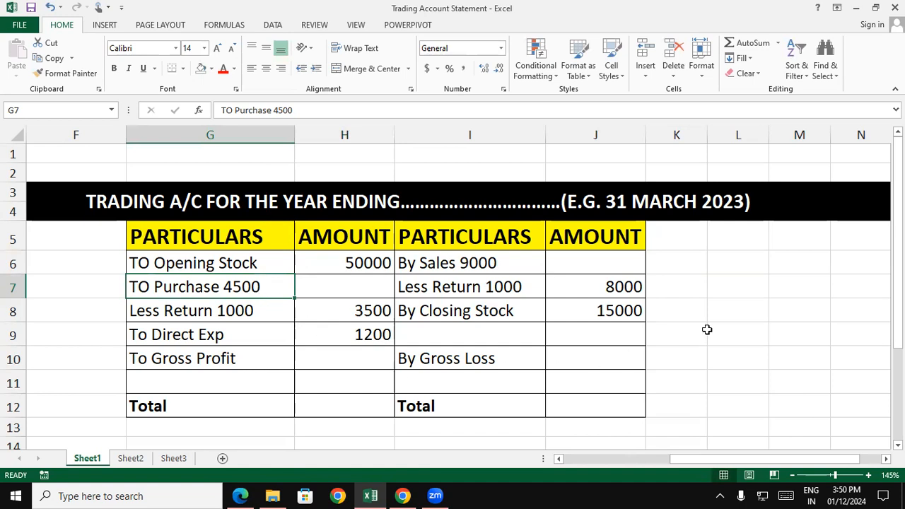
# Step: Calculate the credit-side sum beside the statement in L7 with the formula =8000+15000
pyautogui.click(747, 291)
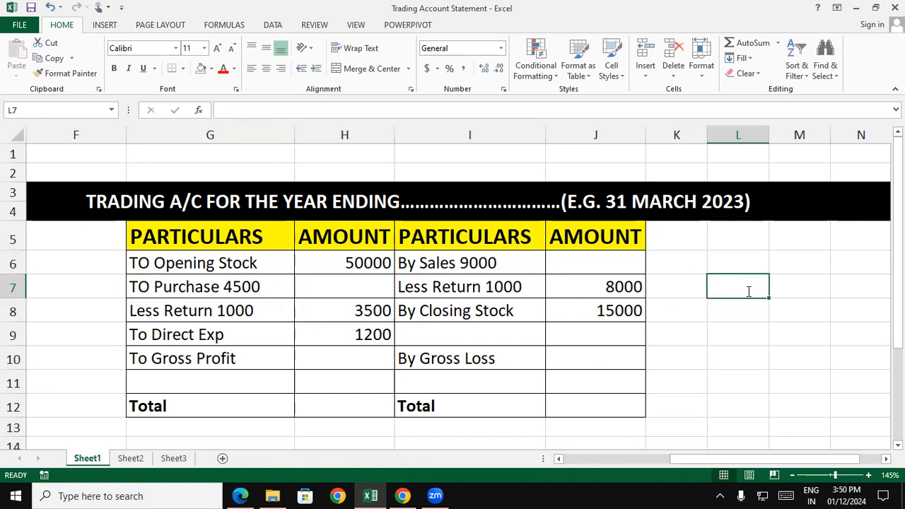
pyautogui.write('=8000')
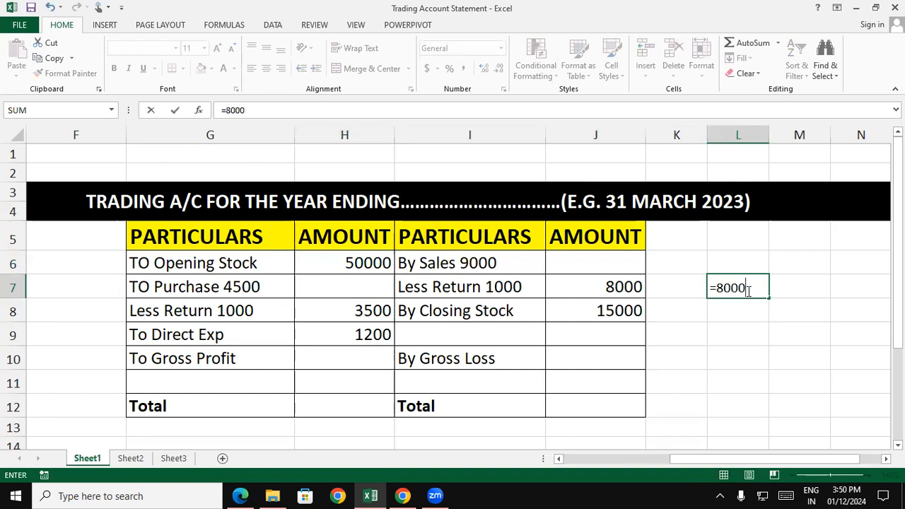
pyautogui.write('+150')
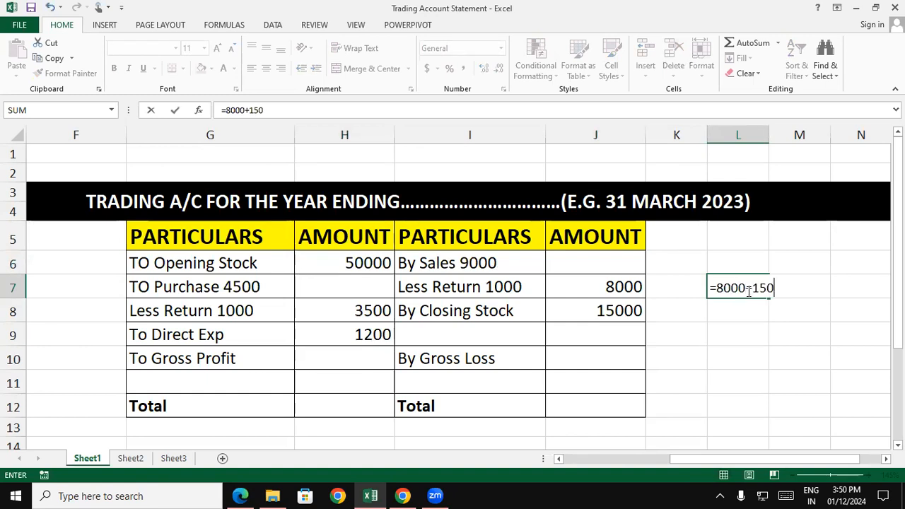
pyautogui.write('00')
pyautogui.press('Return')
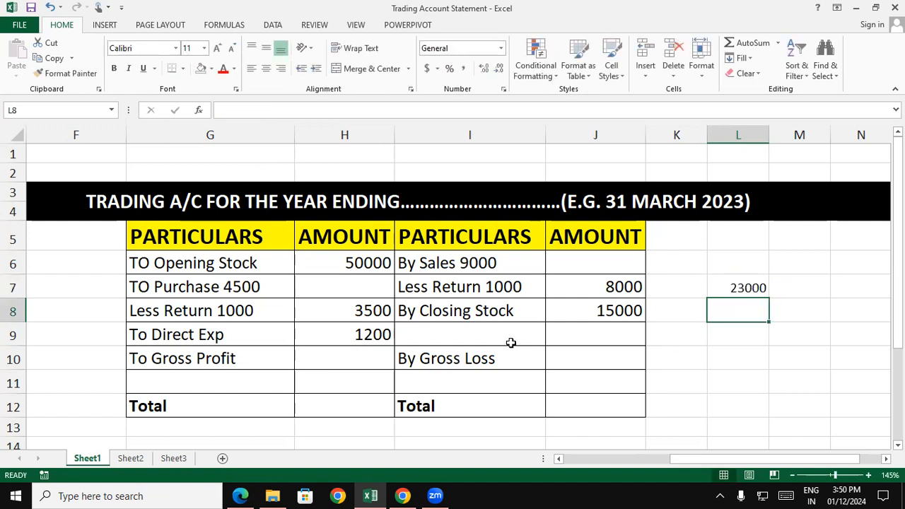
pyautogui.write('5000')
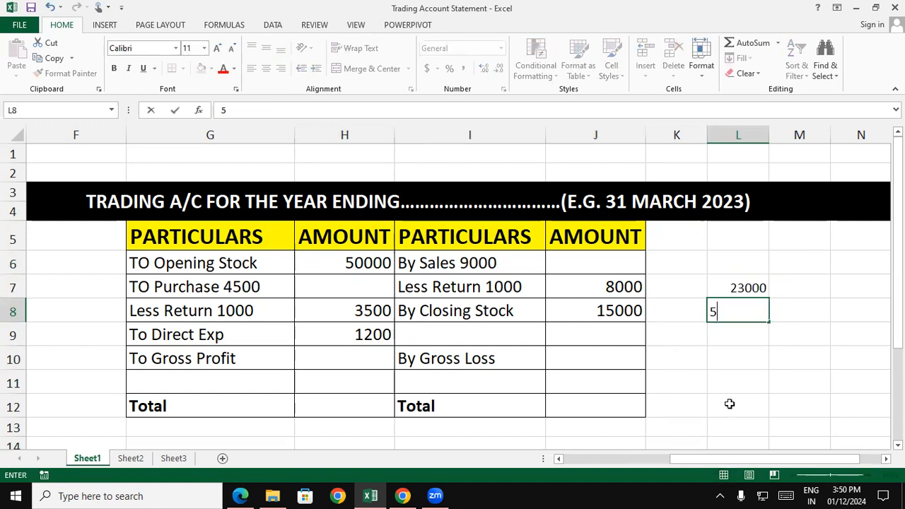
pyautogui.press('BackSpace')
pyautogui.press('BackSpace')
pyautogui.press('BackSpace')
pyautogui.press('BackSpace')
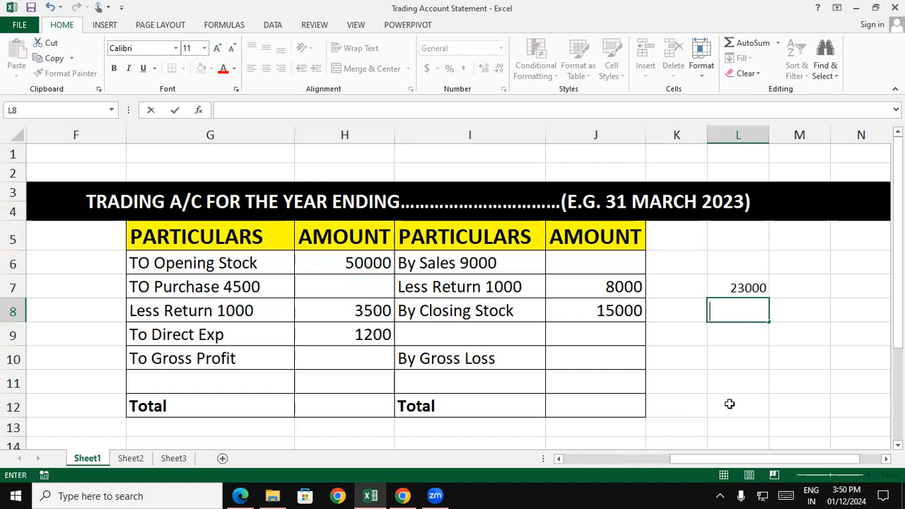
# Step: Calculate the debit-side sum beside the statement in L8 with the formula =50000+3500+1200
pyautogui.write('=5000')
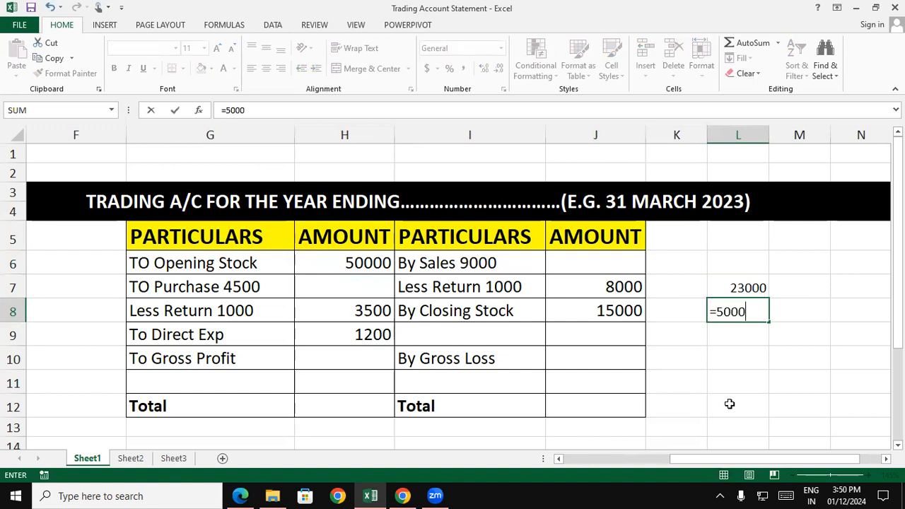
pyautogui.write('0+3500+1200')
pyautogui.press('Return')
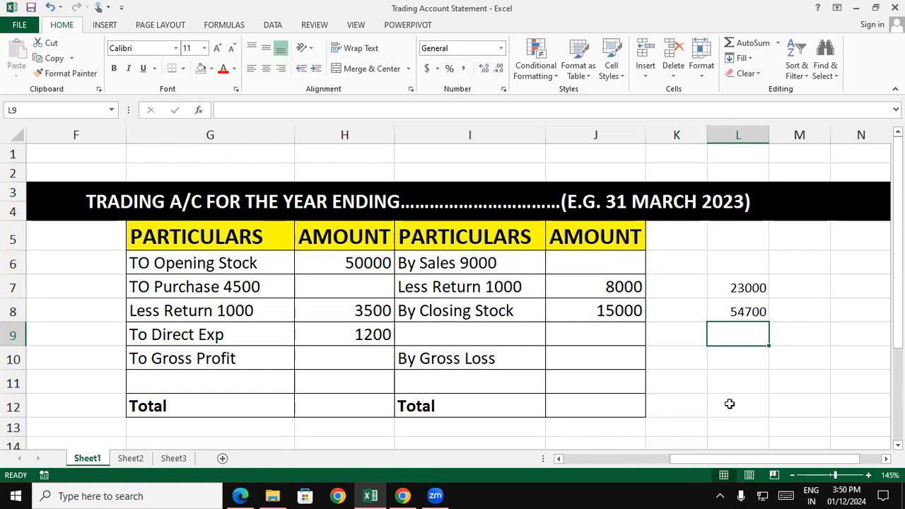
# Step: Label the two side sums by entering "left" in K8 and "right" in K7
pyautogui.click(692, 315)
pyautogui.doubleClick(694, 314)
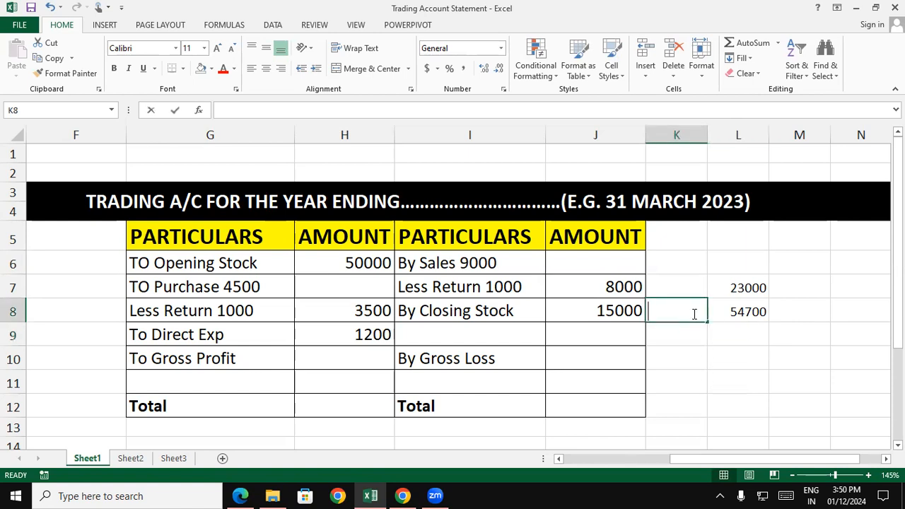
pyautogui.write('left')
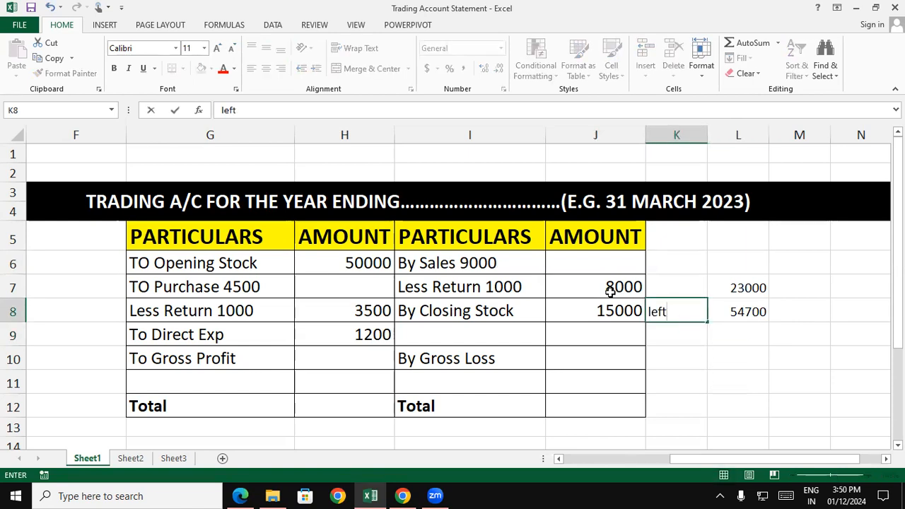
pyautogui.click(658, 278)
pyautogui.write('ri')
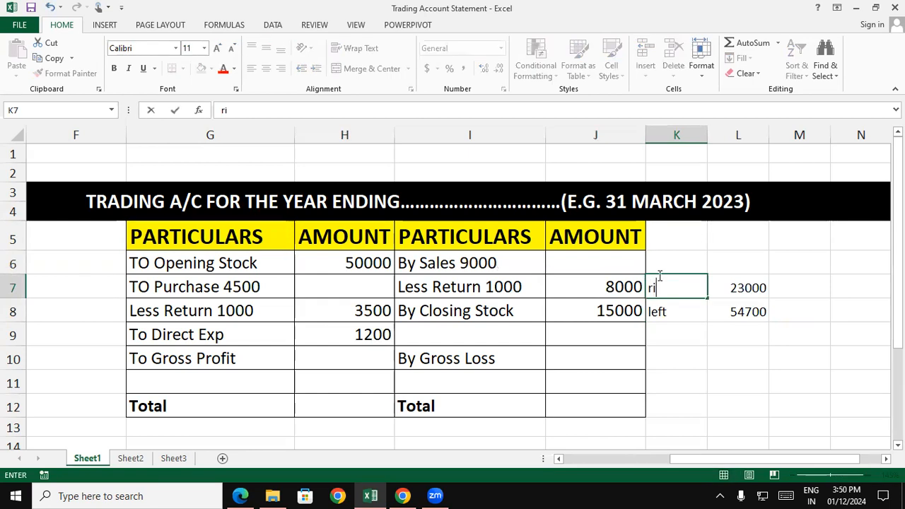
pyautogui.write('ght')
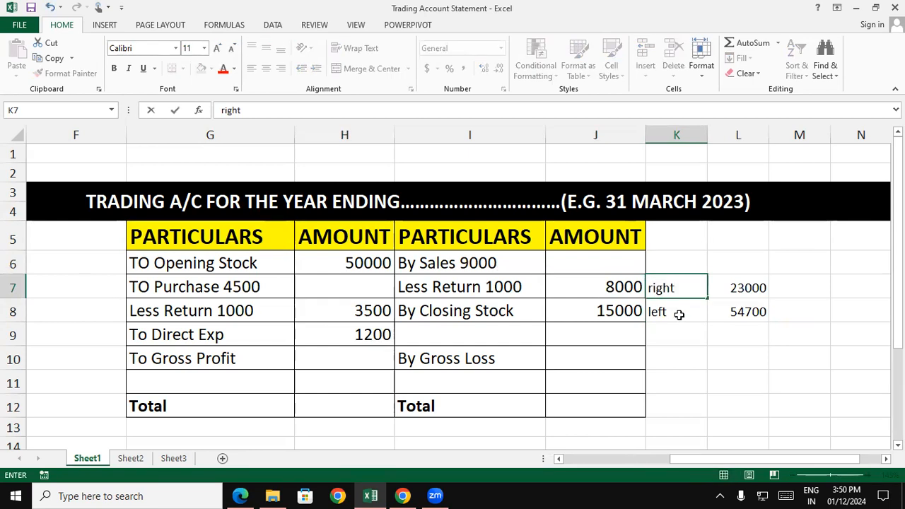
pyautogui.click(708, 362)
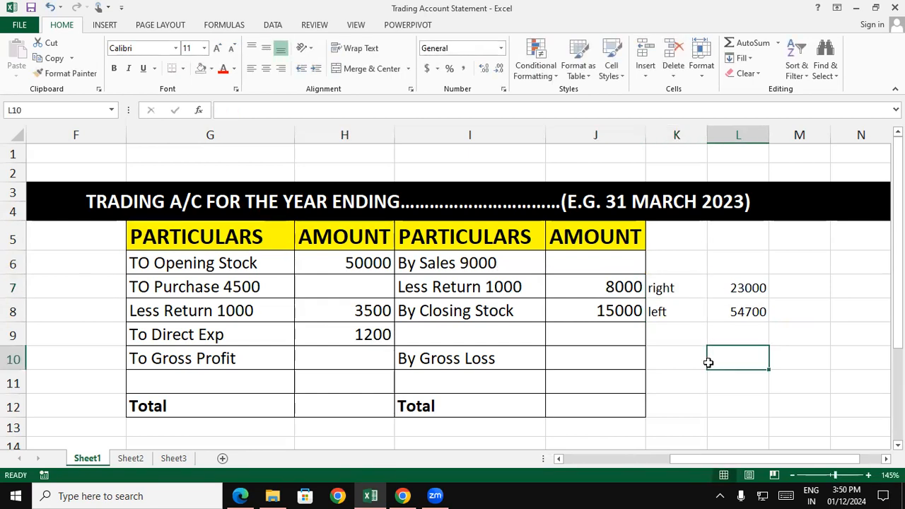
pyautogui.click(812, 290)
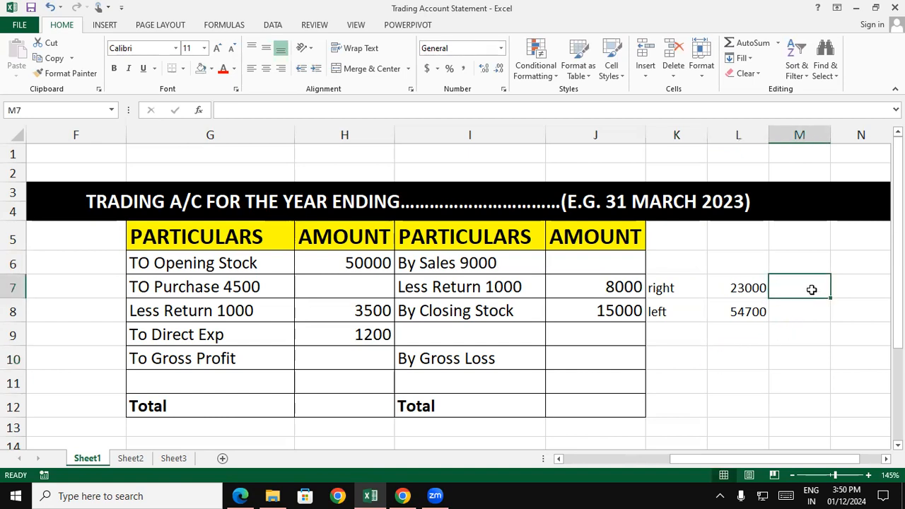
pyautogui.write('=54700')
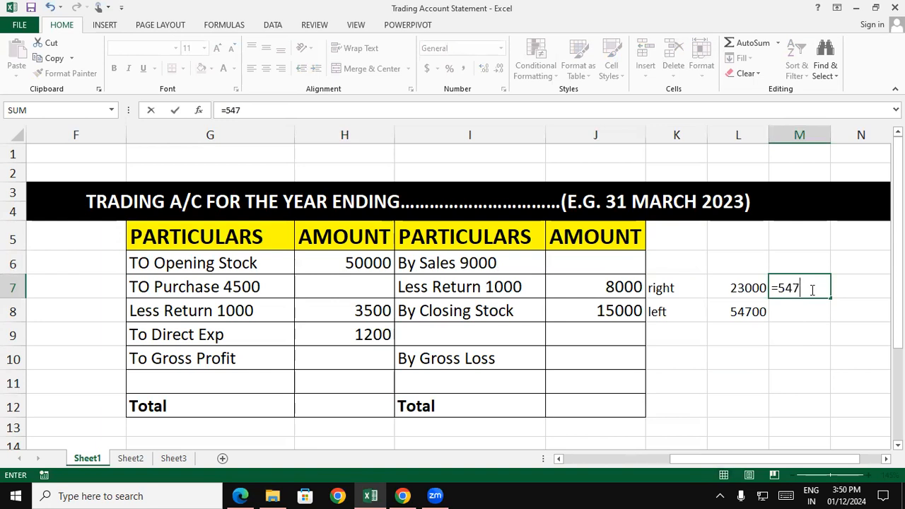
pyautogui.write('23000')
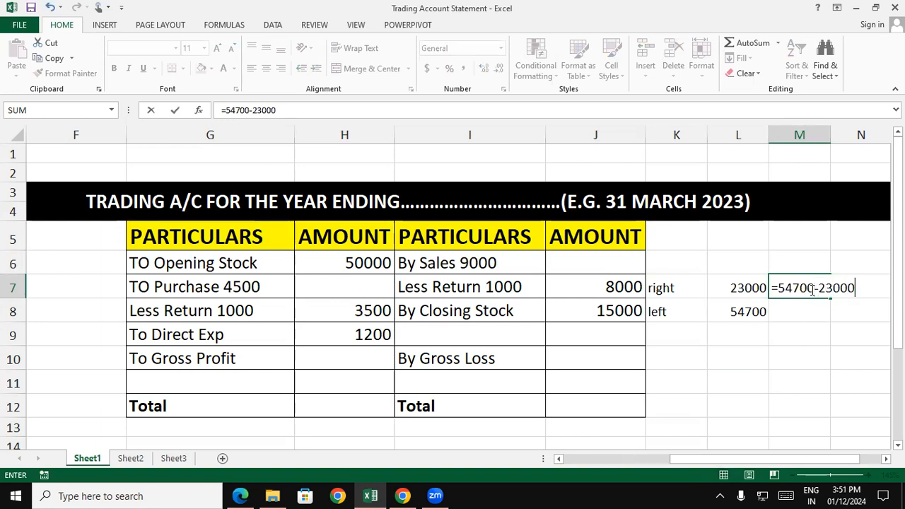
pyautogui.press('Return')
pyautogui.click(807, 343)
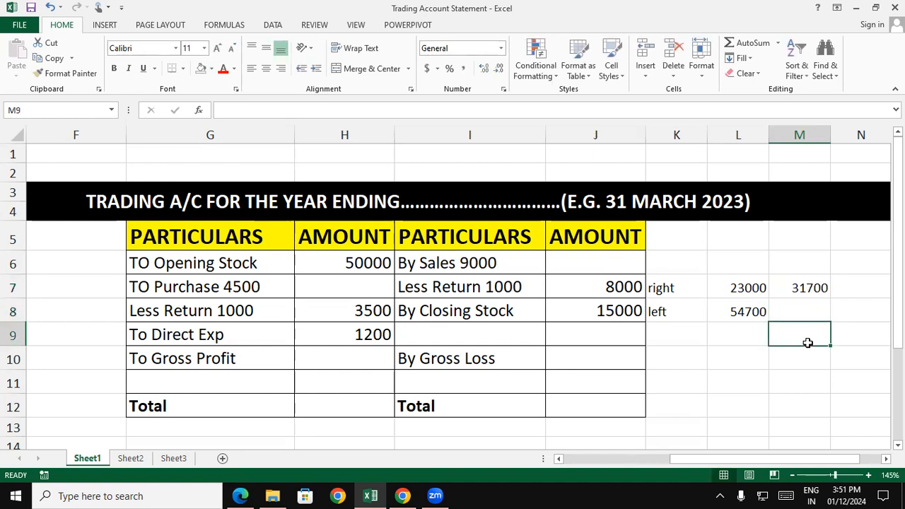
# Step: Enter 31700 as the By Gross Loss amount in J10
pyautogui.click(632, 355)
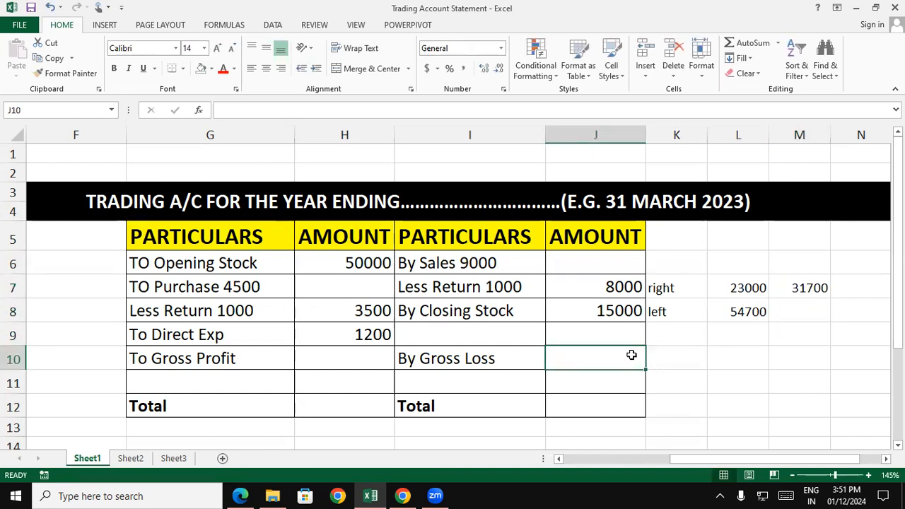
pyautogui.write('310')
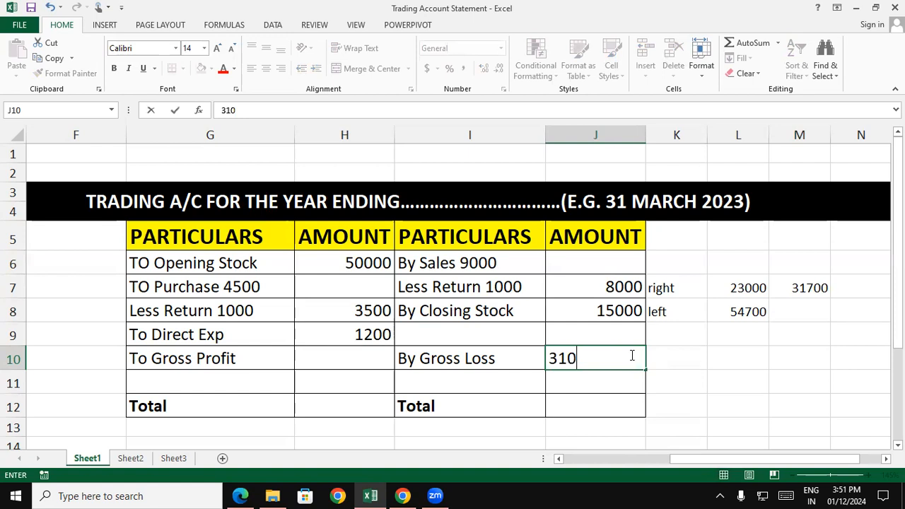
pyautogui.press('BackSpace')
pyautogui.write('700')
pyautogui.click(774, 408)
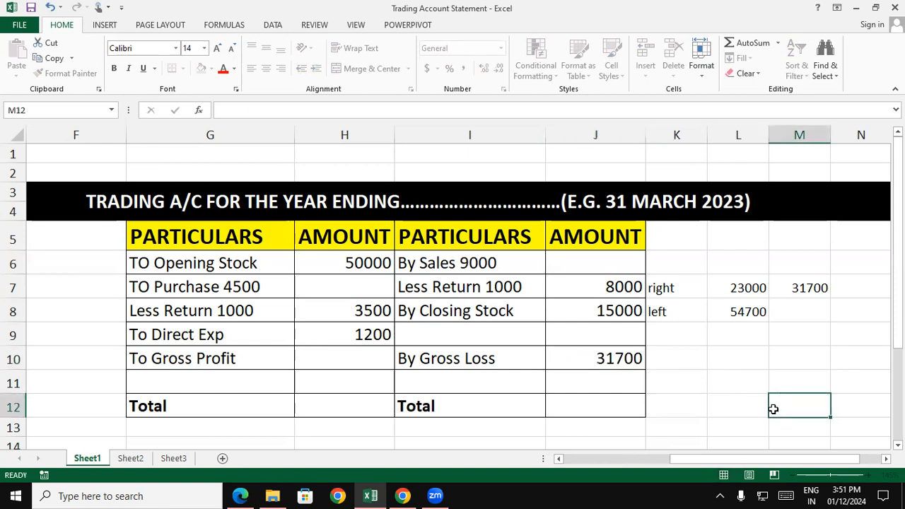
# Step: Total the debit-side amounts in H12 with a SUM of H6:H9
pyautogui.click(359, 402)
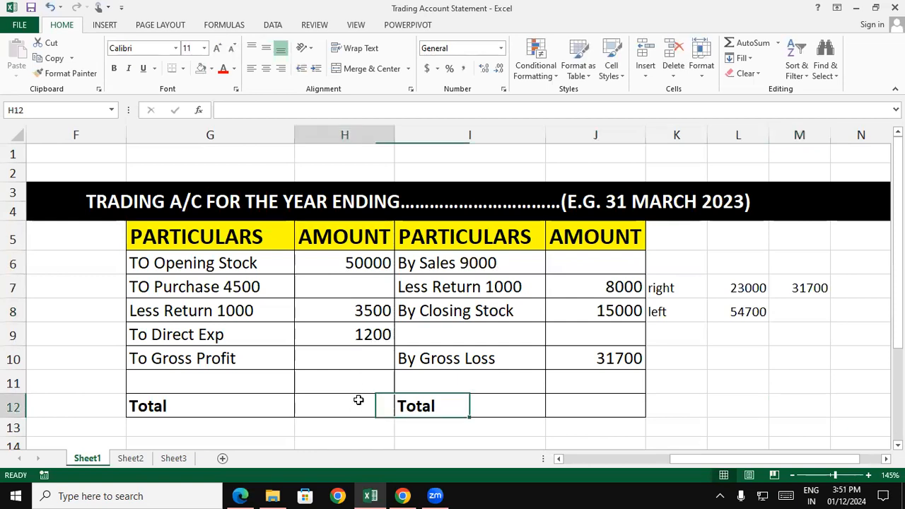
pyautogui.write('=sum')
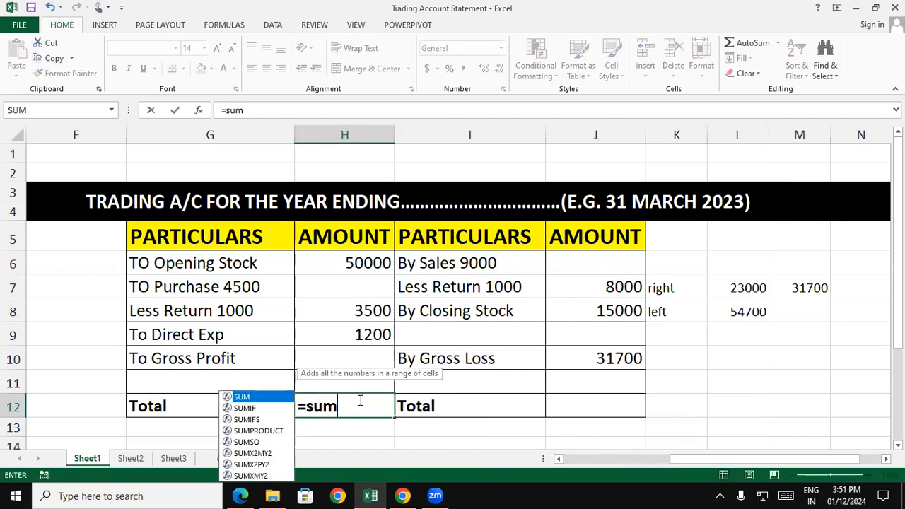
pyautogui.write('(')
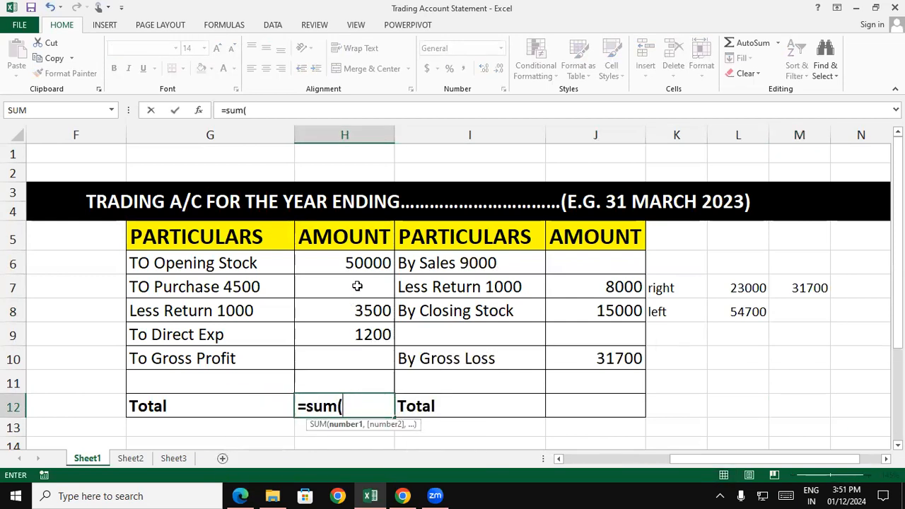
pyautogui.moveTo(357, 262); pyautogui.dragTo(368, 327)
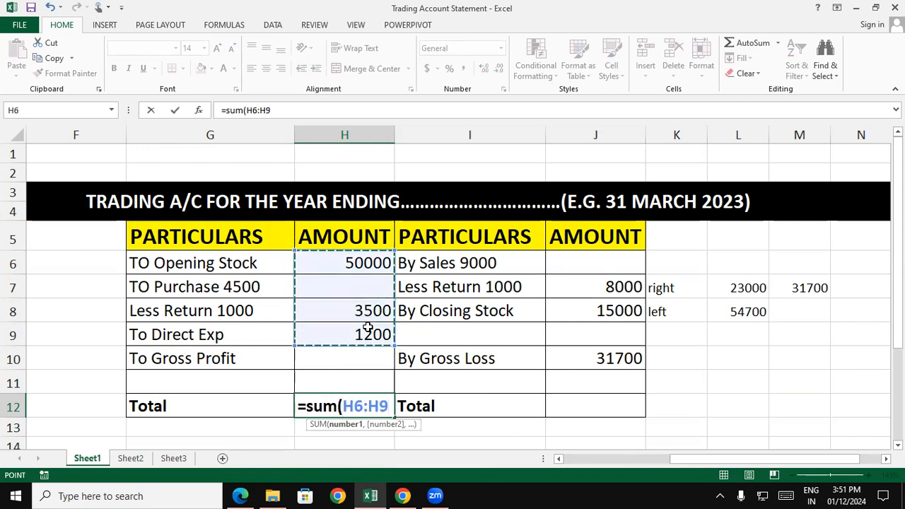
pyautogui.press('Return')
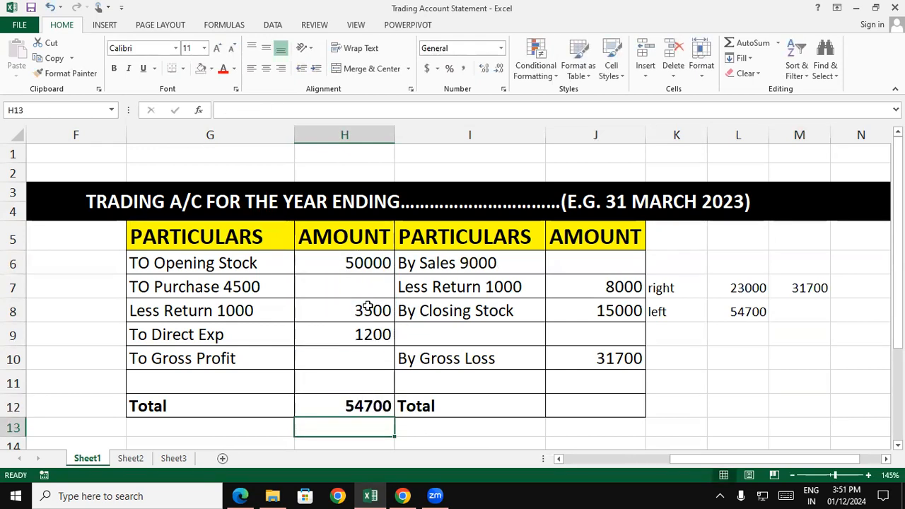
# Step: Total the credit-side amounts in J12 with a SUM of J7:J10
pyautogui.click(592, 405)
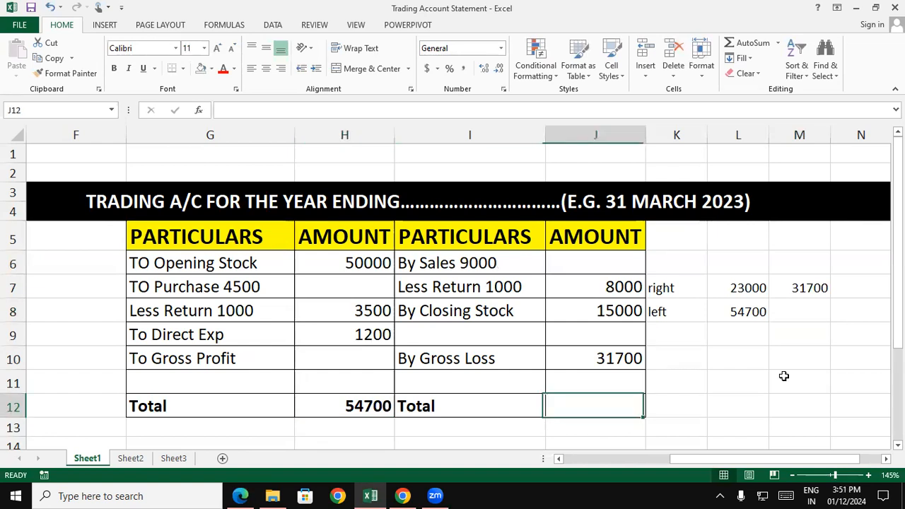
pyautogui.write('=su')
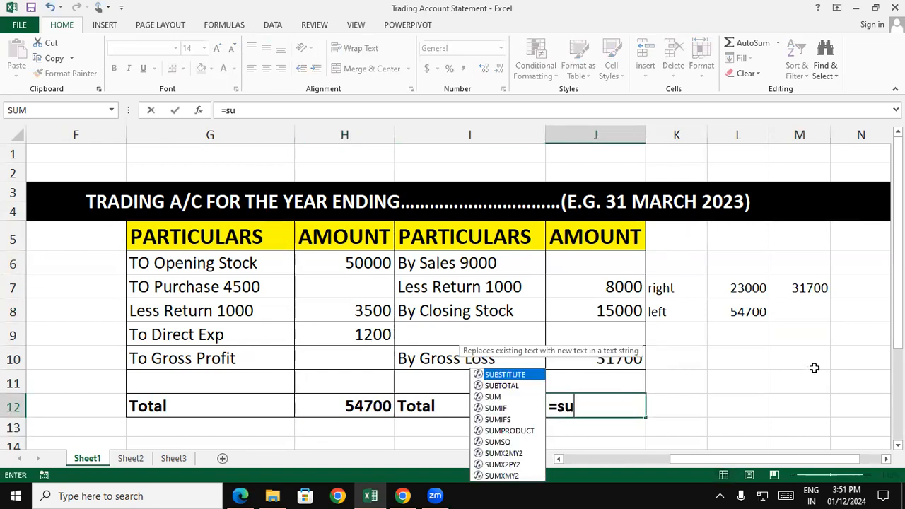
pyautogui.write('m(')
pyautogui.moveTo(615, 290); pyautogui.dragTo(609, 358)
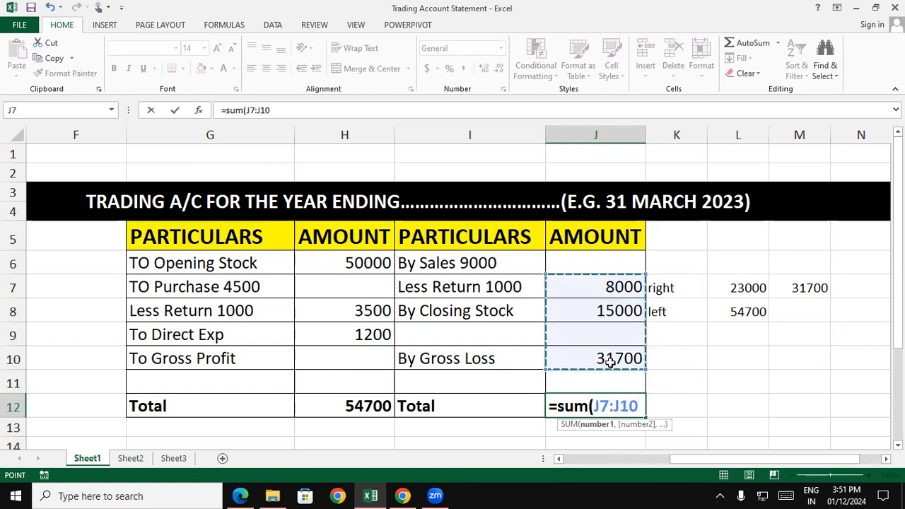
pyautogui.write(')')
pyautogui.press('Return')
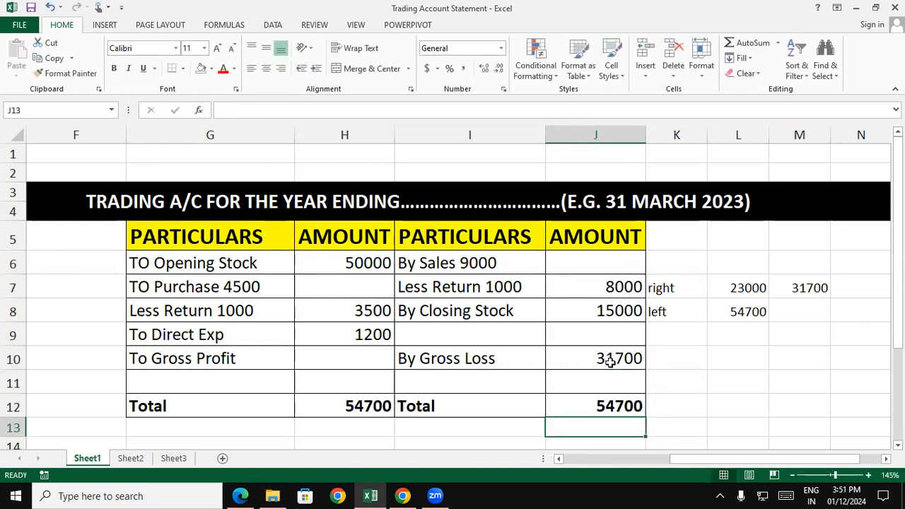
pyautogui.click(763, 414)
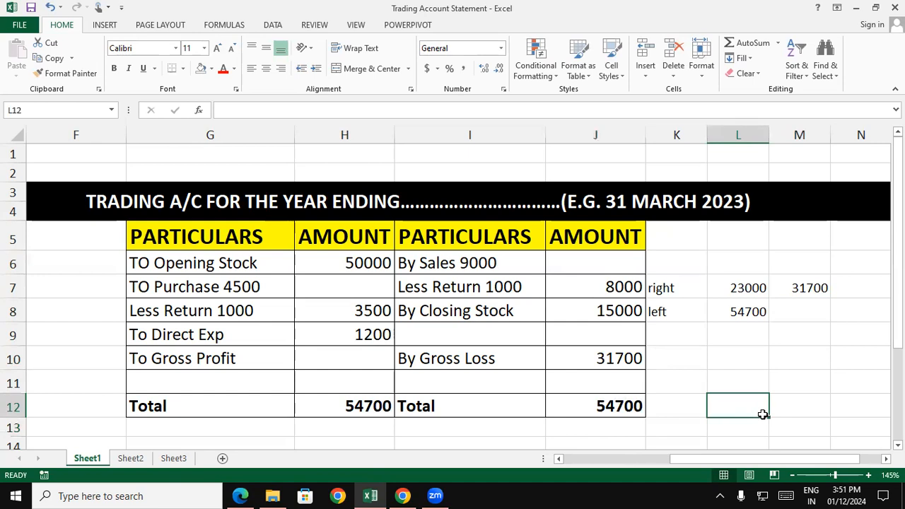
# Step: Format the gross loss amount in J10 in red, bold text
pyautogui.click(607, 361)
pyautogui.click(222, 68)
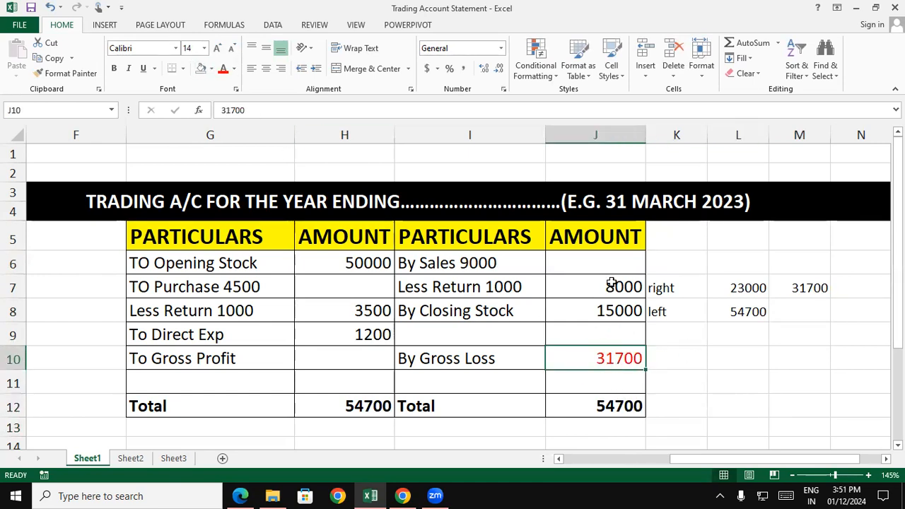
pyautogui.click(113, 68)
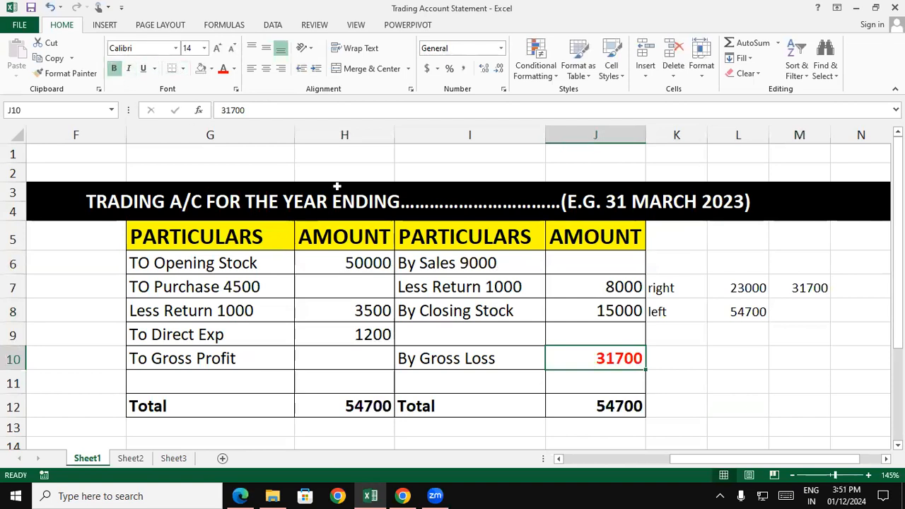
pyautogui.click(825, 375)
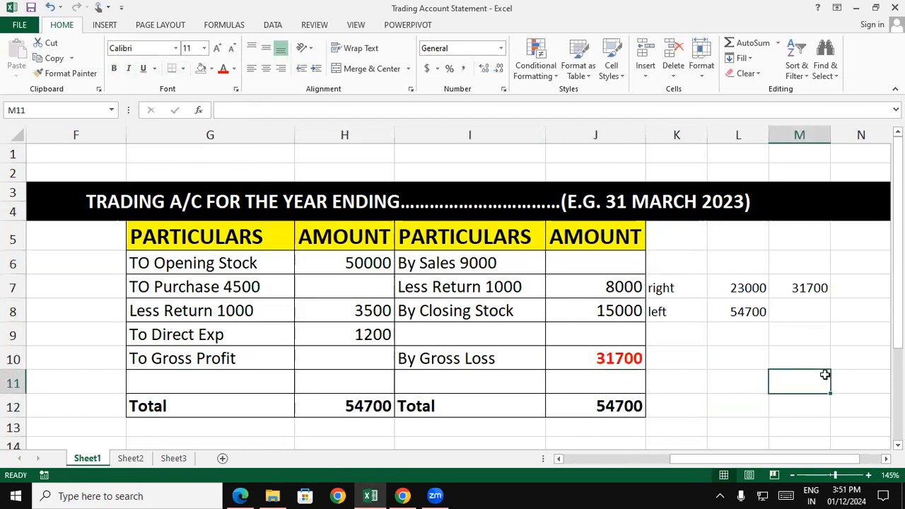